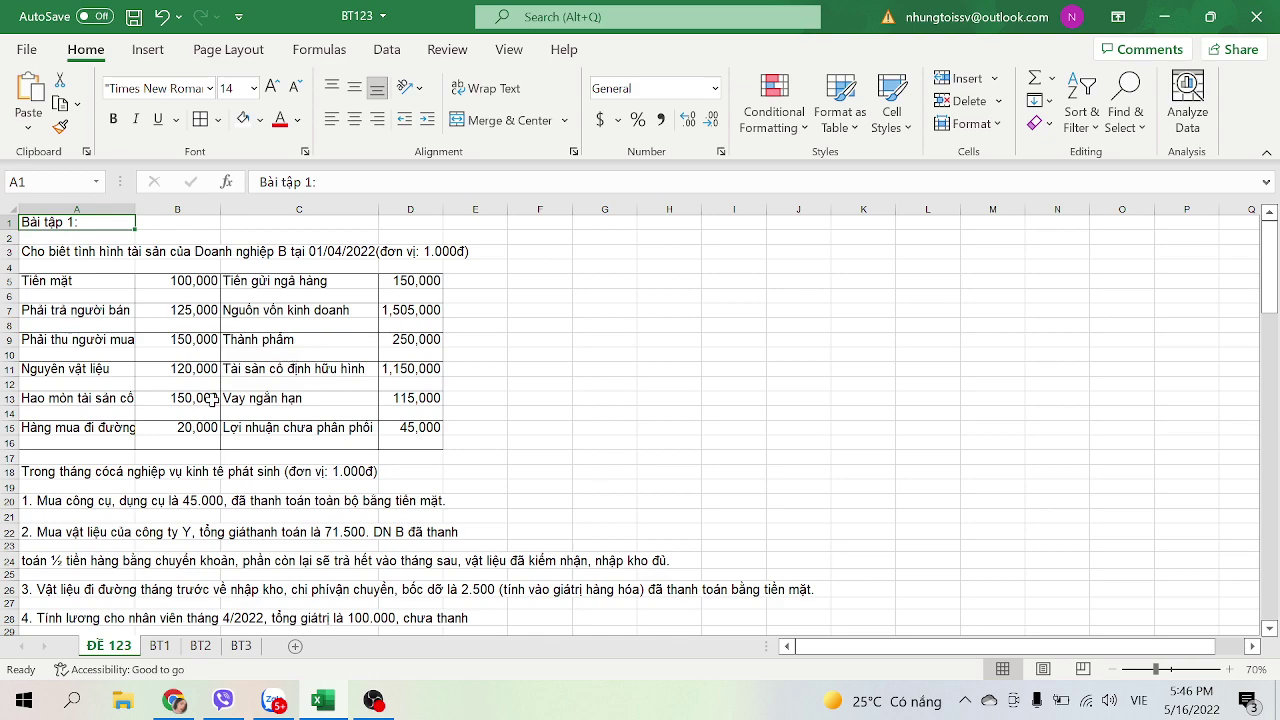
# Skim the exercises on the ĐỀ 123 sheet, from Bài tập 1 to the start of Bài tập 3.
pyautogui.scroll(-3, 256, 482)
pyautogui.scroll(-8, 256, 482)
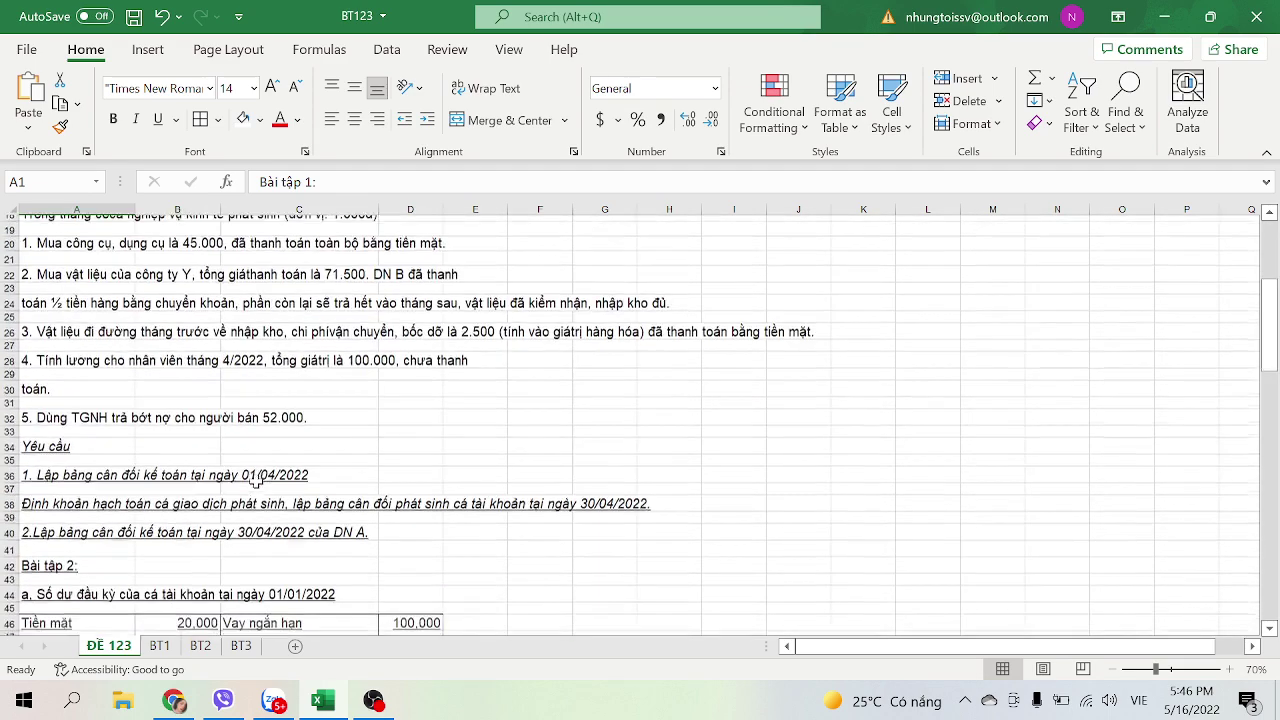
pyautogui.scroll(-8, 176, 467)
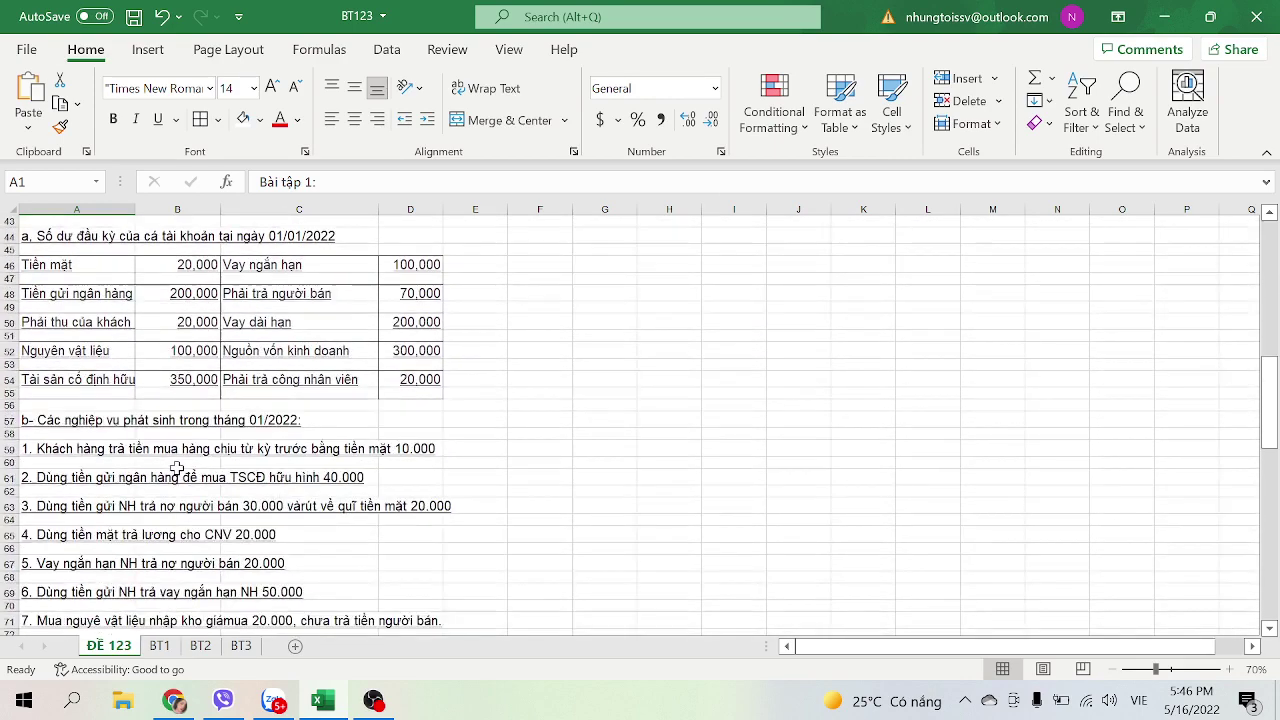
pyautogui.scroll(-1, 176, 467)
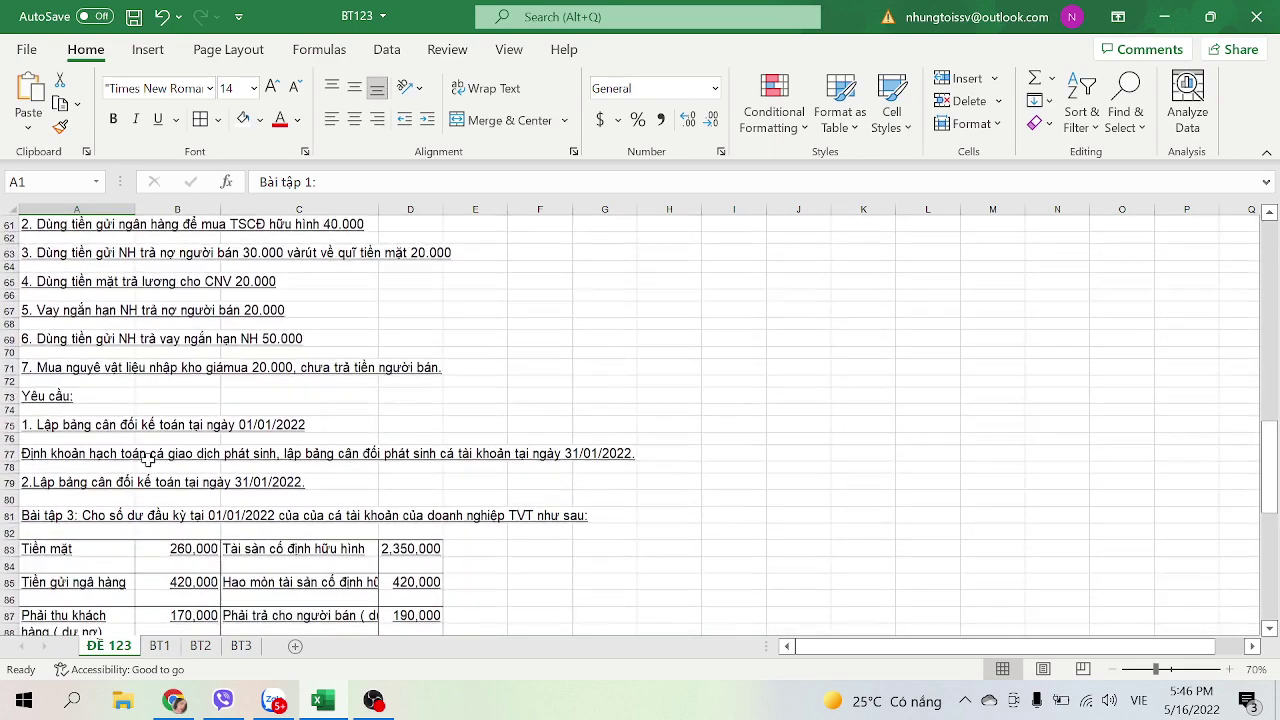
pyautogui.scroll(1, 286, 509)
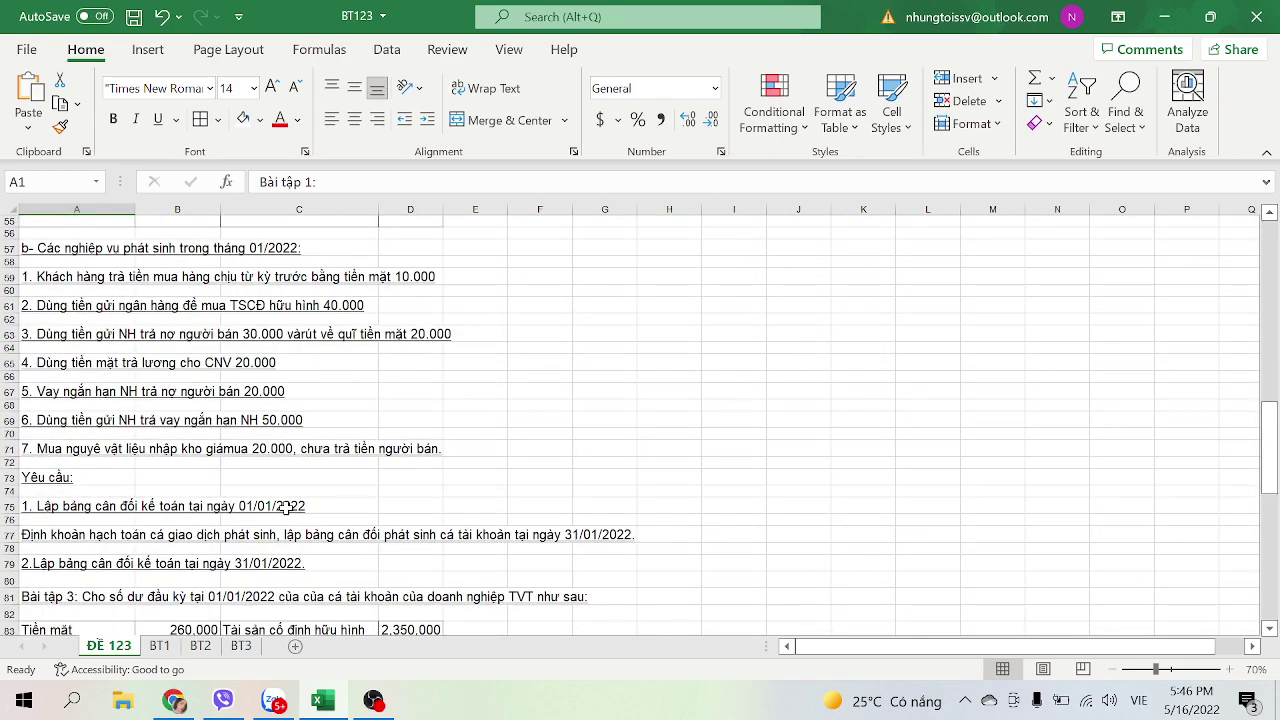
pyautogui.scroll(18, 286, 508)
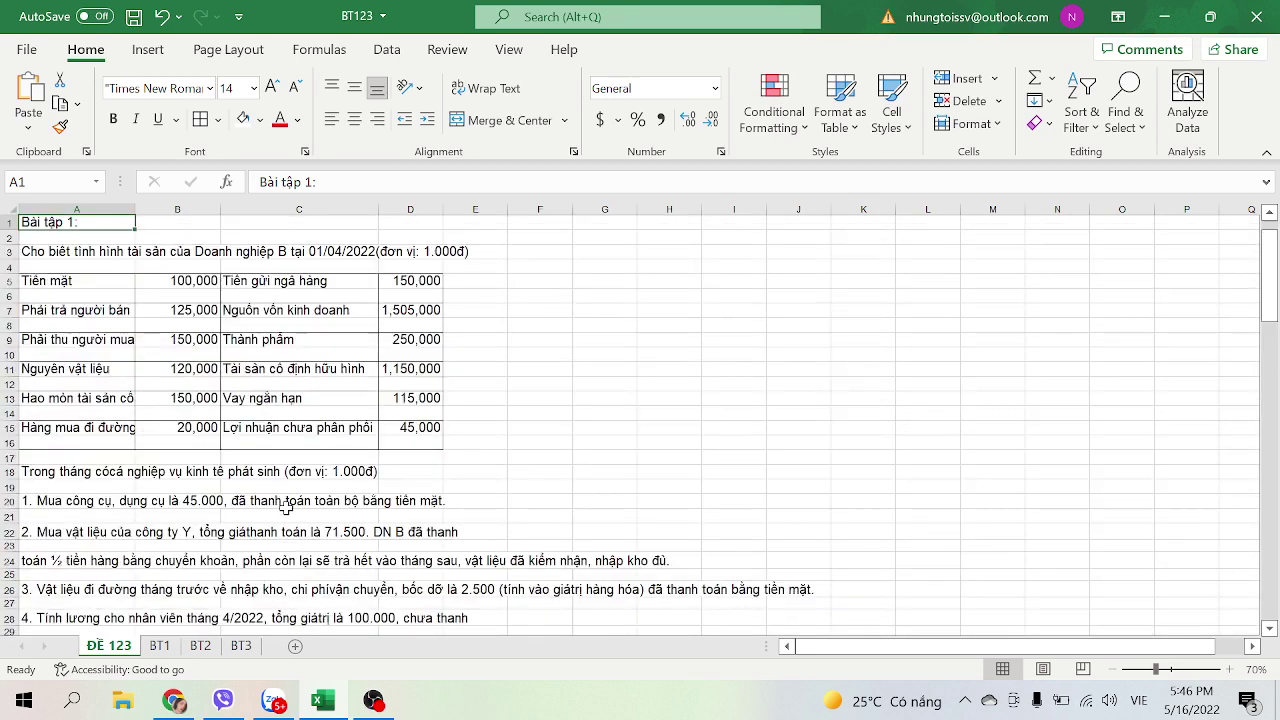
# Read Bài tập 1 on the ĐỀ 123 sheet: the 01/04/2022 balances, the five transactions and the requirements.
pyautogui.scroll(-1, 286, 508)
pyautogui.scroll(1, 286, 508)
pyautogui.scroll(-2, 499, 430)
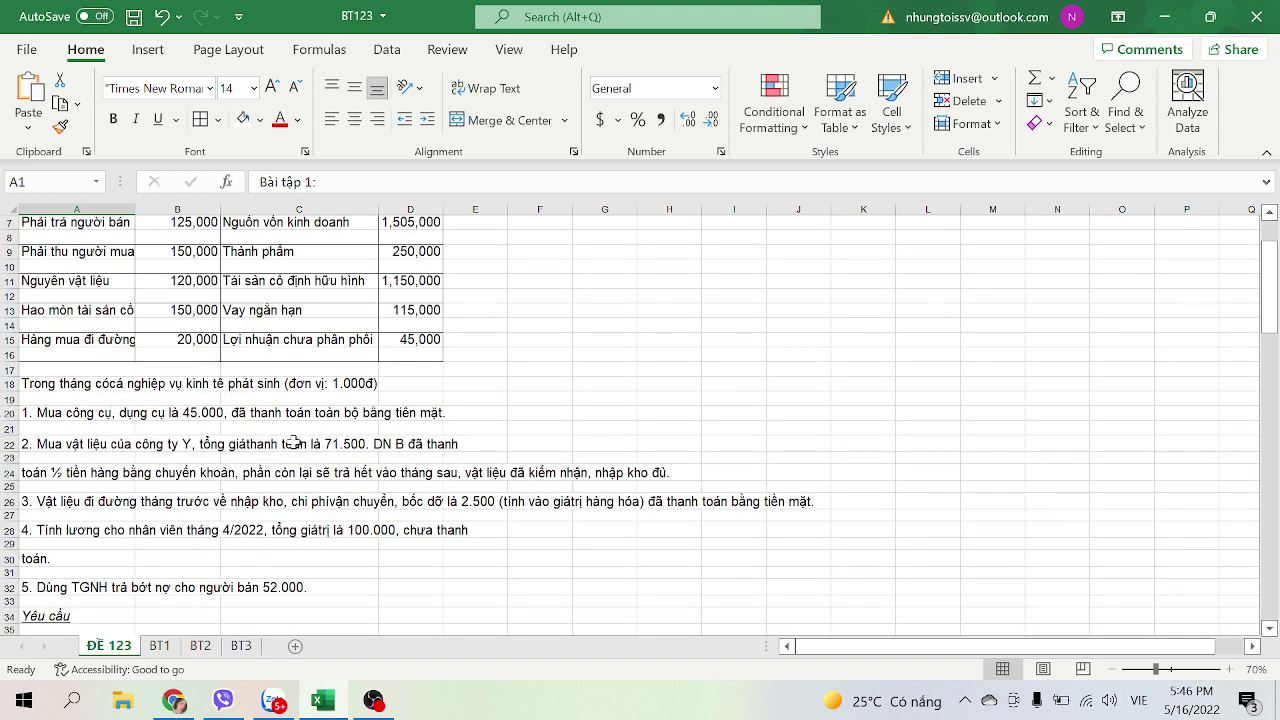
pyautogui.scroll(-3, 145, 557)
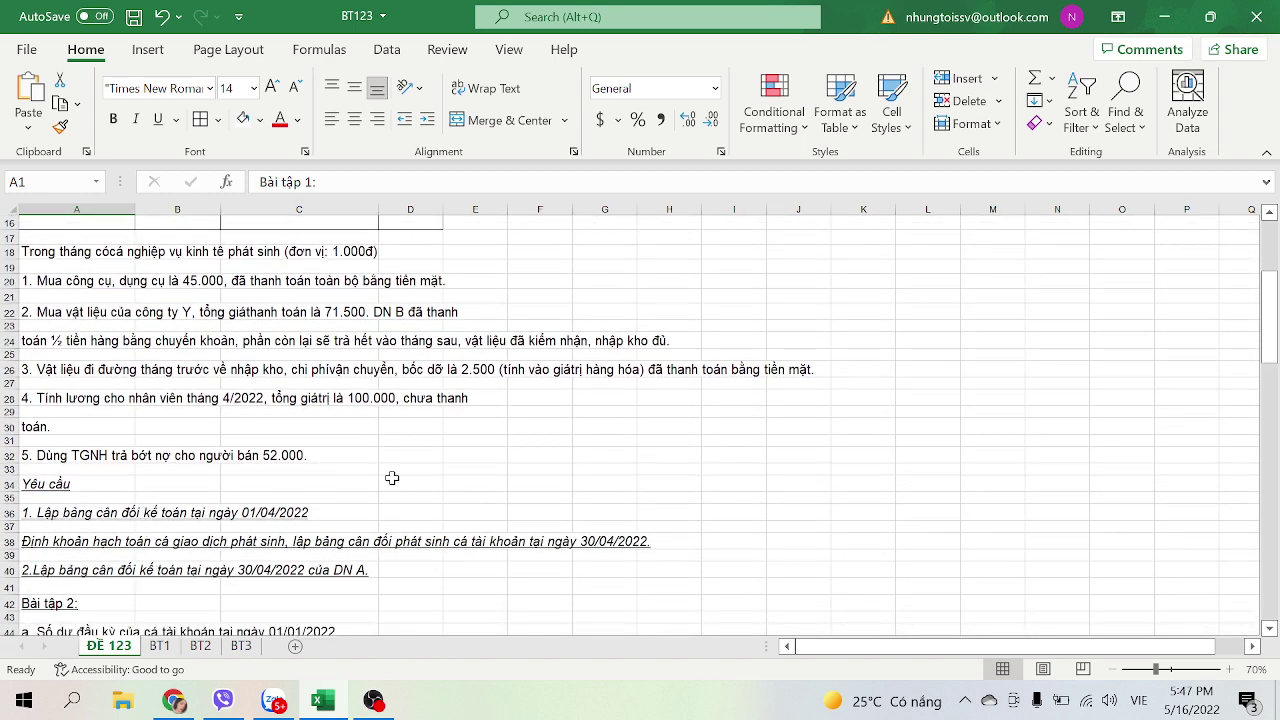
pyautogui.scroll(-1, 378, 490)
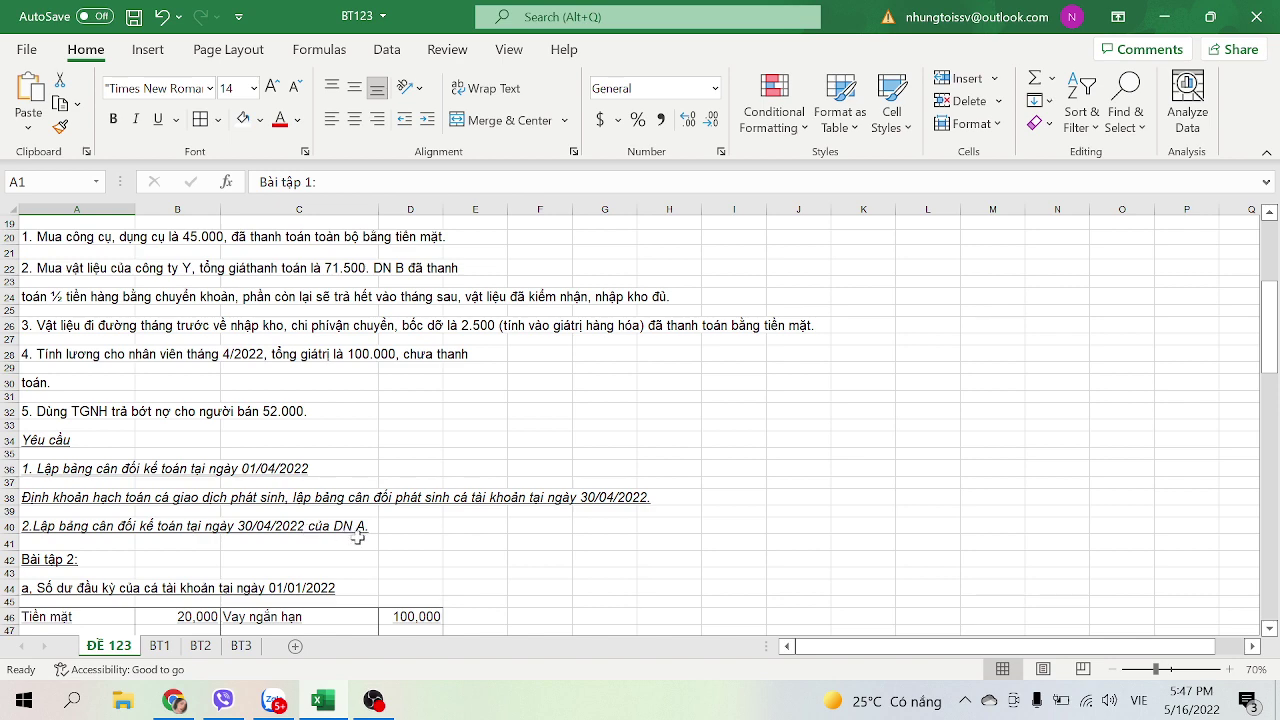
pyautogui.scroll(3, 400, 372)
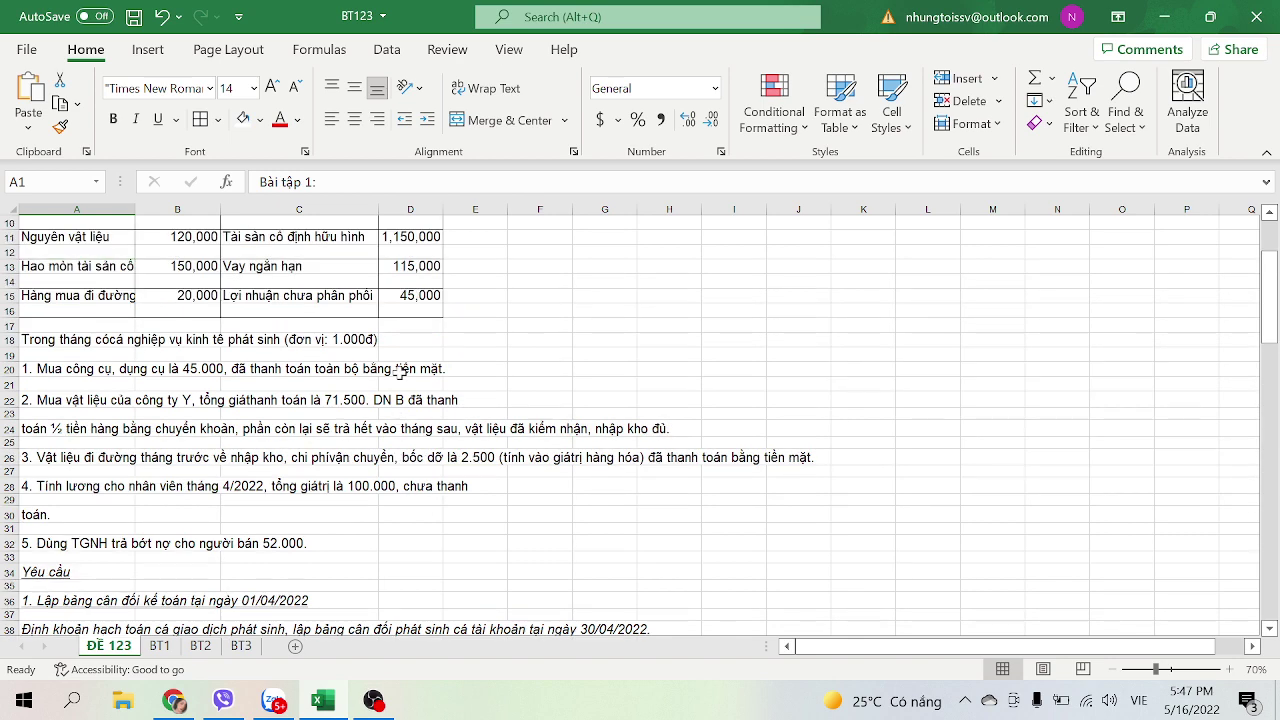
pyautogui.scroll(-2, 400, 372)
pyautogui.scroll(-2, 395, 383)
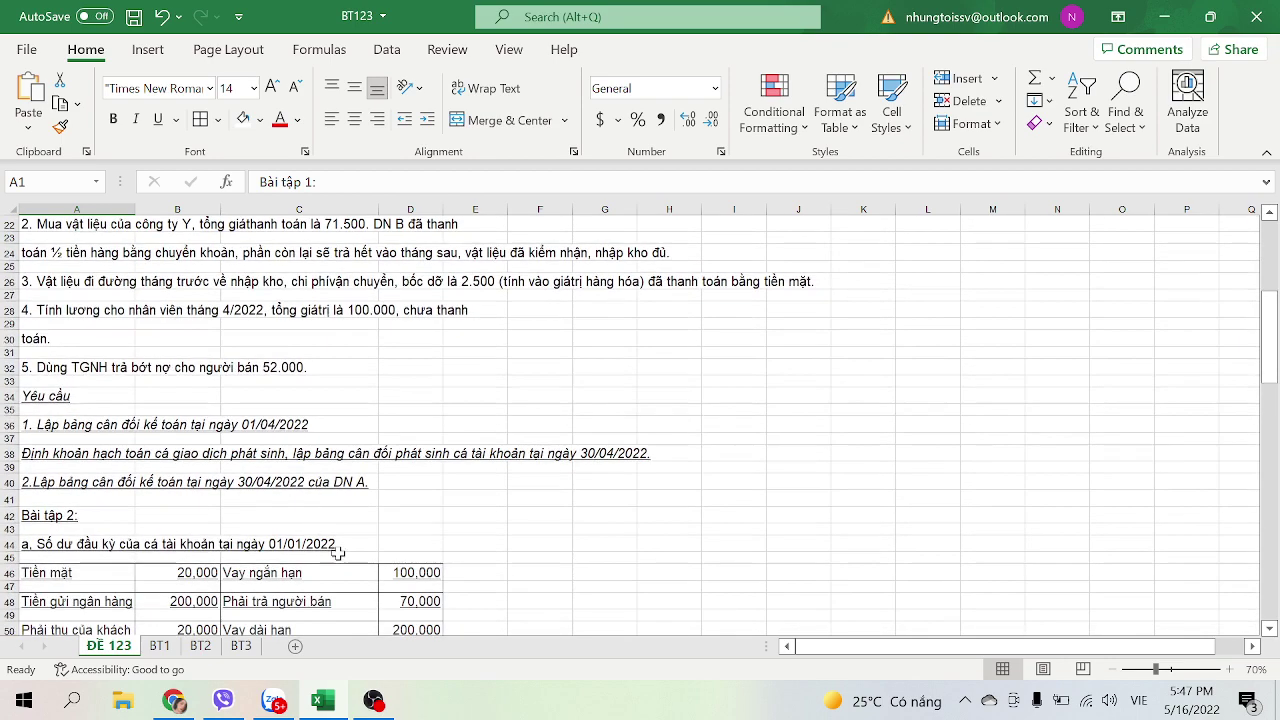
# Read Bài tập 2: the 01/01/2022 opening balances, the January transactions and the requirements.
pyautogui.scroll(-3, 112, 540)
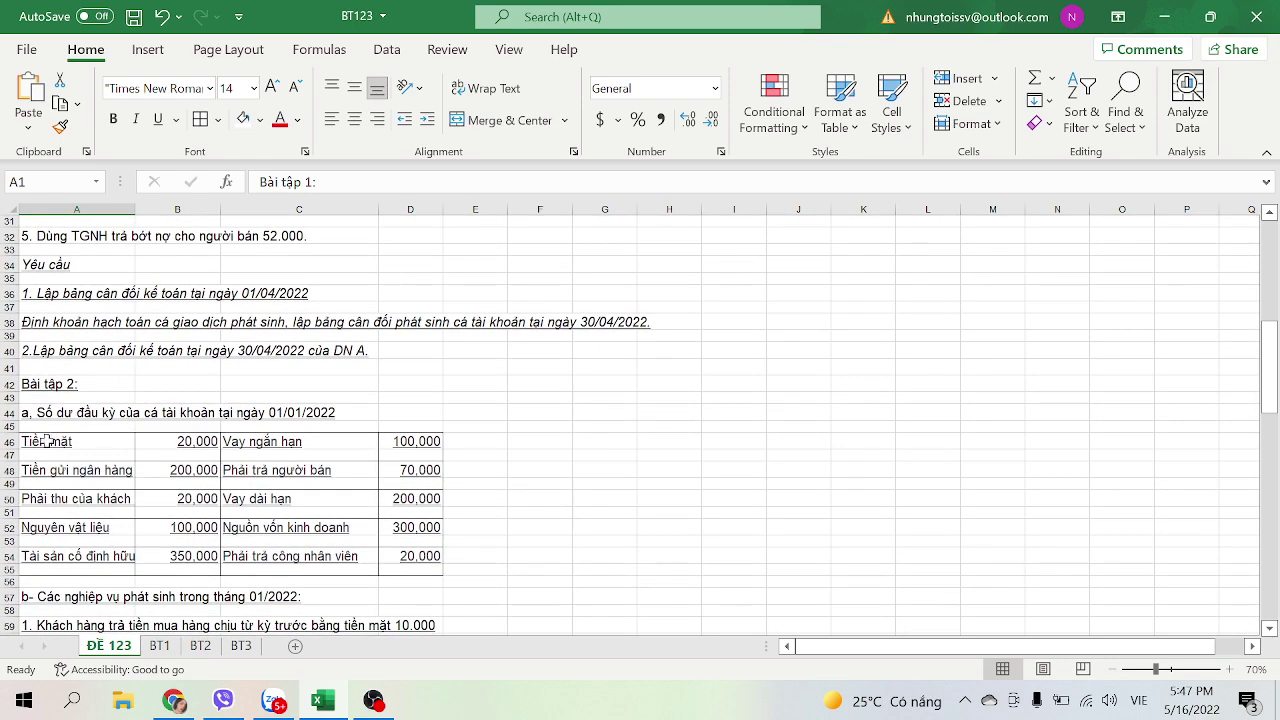
pyautogui.scroll(-2, 140, 453)
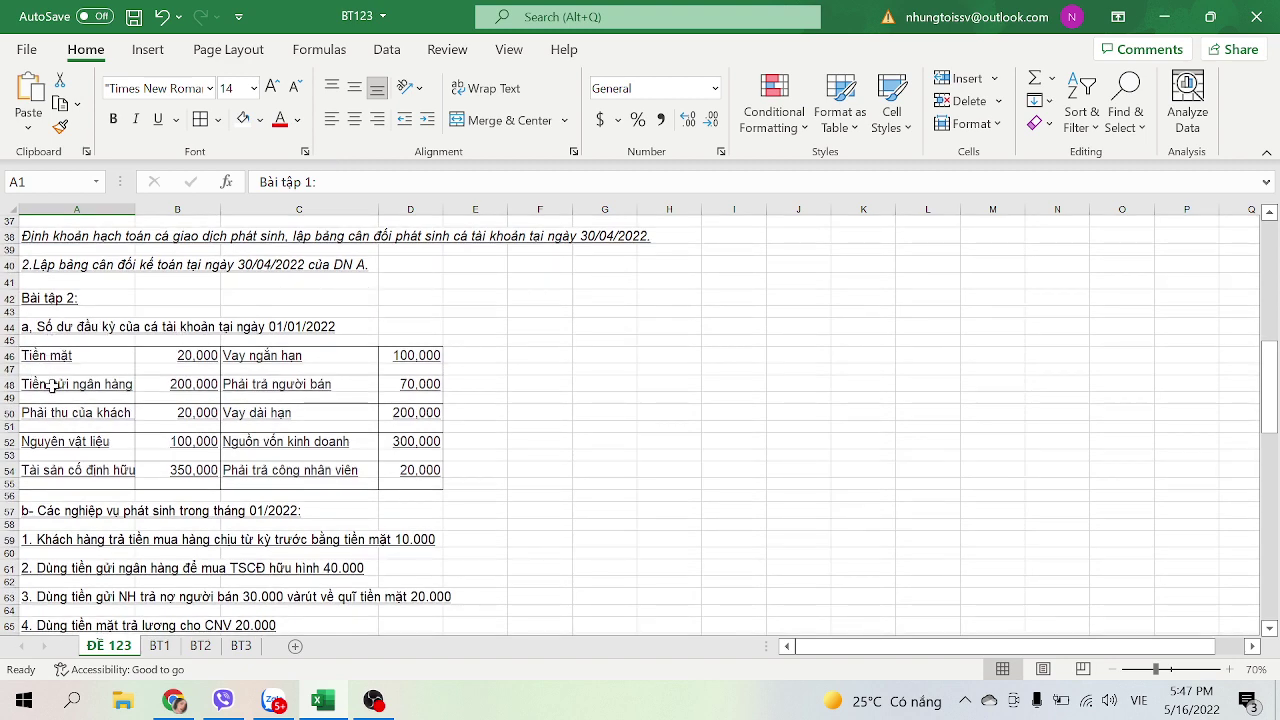
pyautogui.scroll(-3, 140, 505)
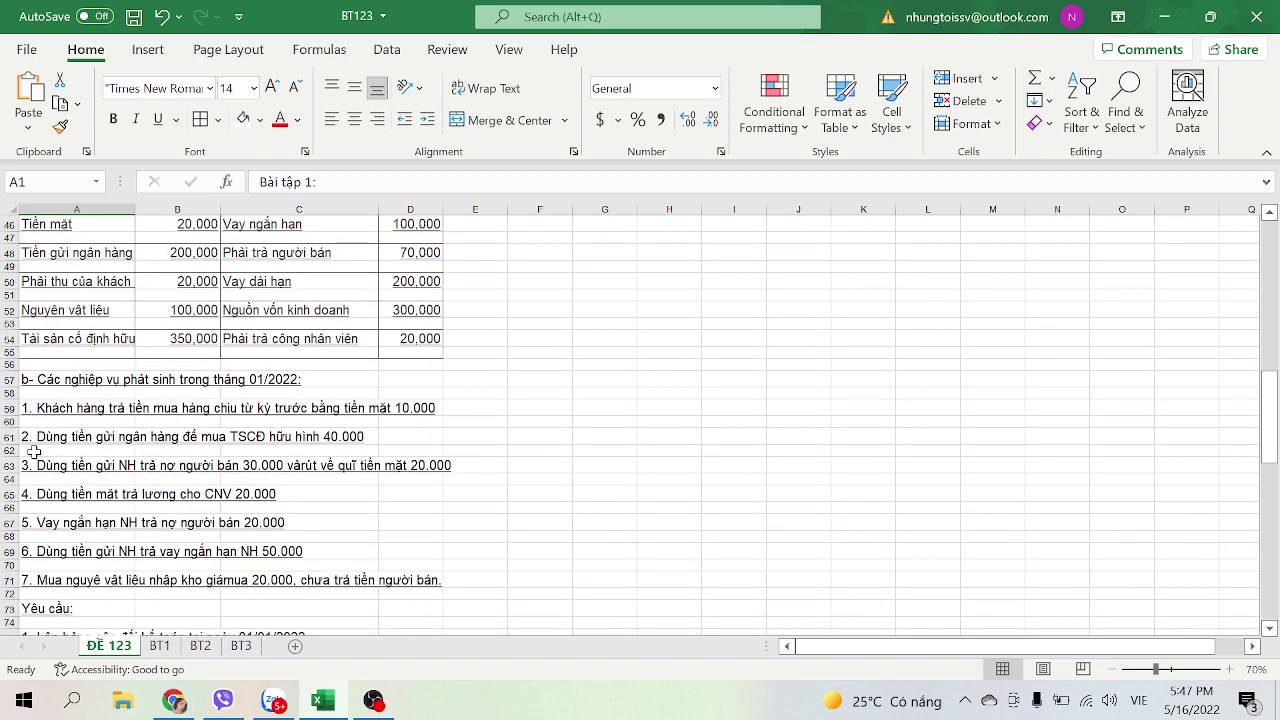
pyautogui.scroll(-4, 135, 448)
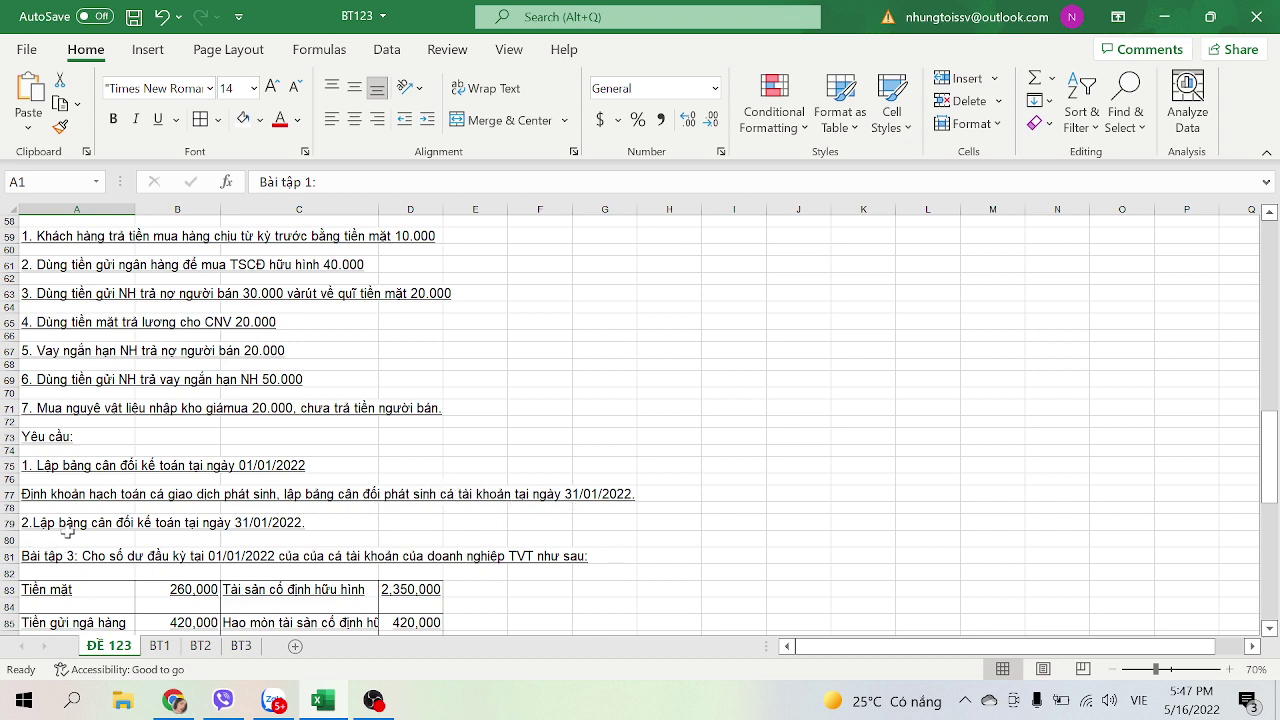
# Read Bài tập 3: the opening balances of doanh nghiệp TVT, the transactions of the period and the requirements.
pyautogui.scroll(-3, 186, 531)
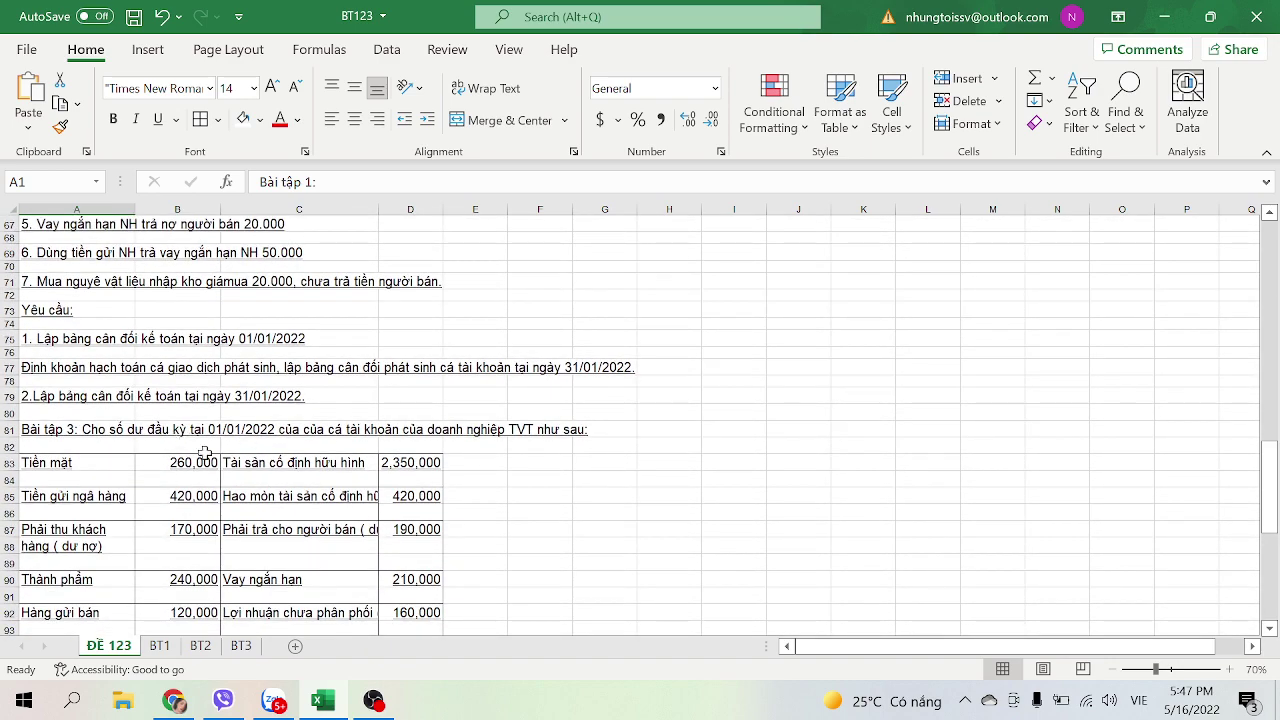
pyautogui.scroll(-3, 240, 493)
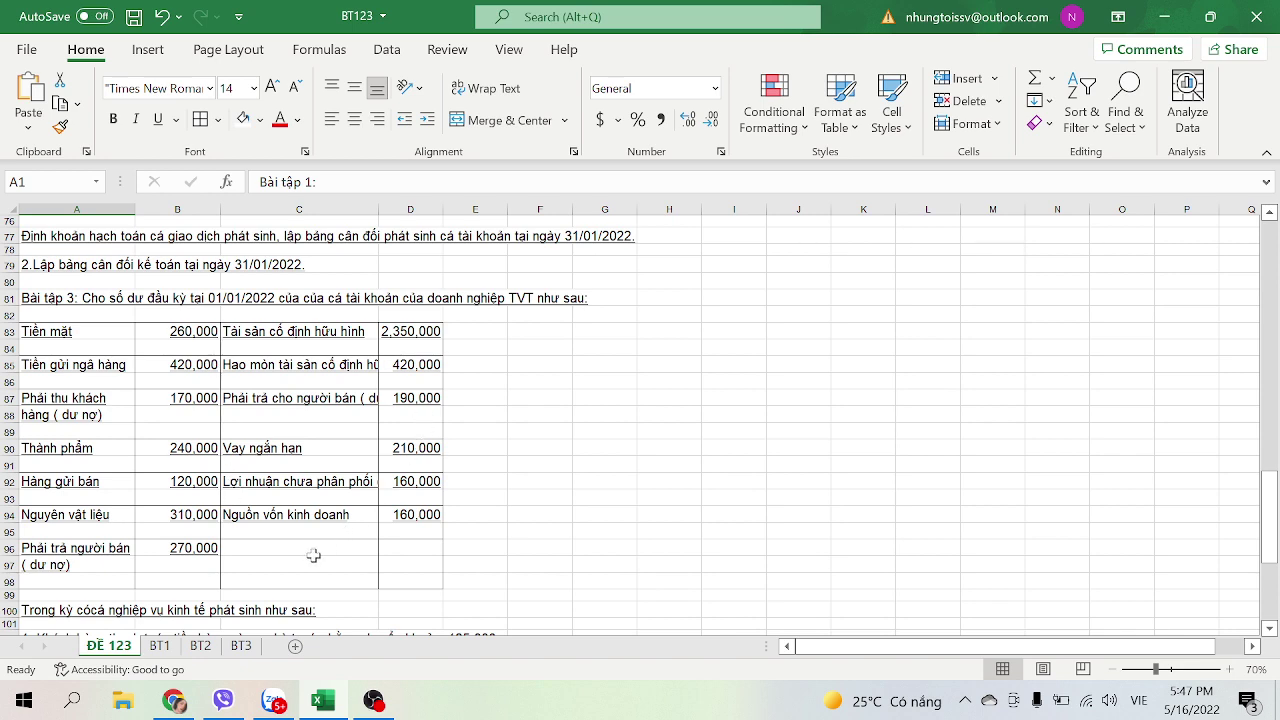
pyautogui.scroll(-3, 182, 550)
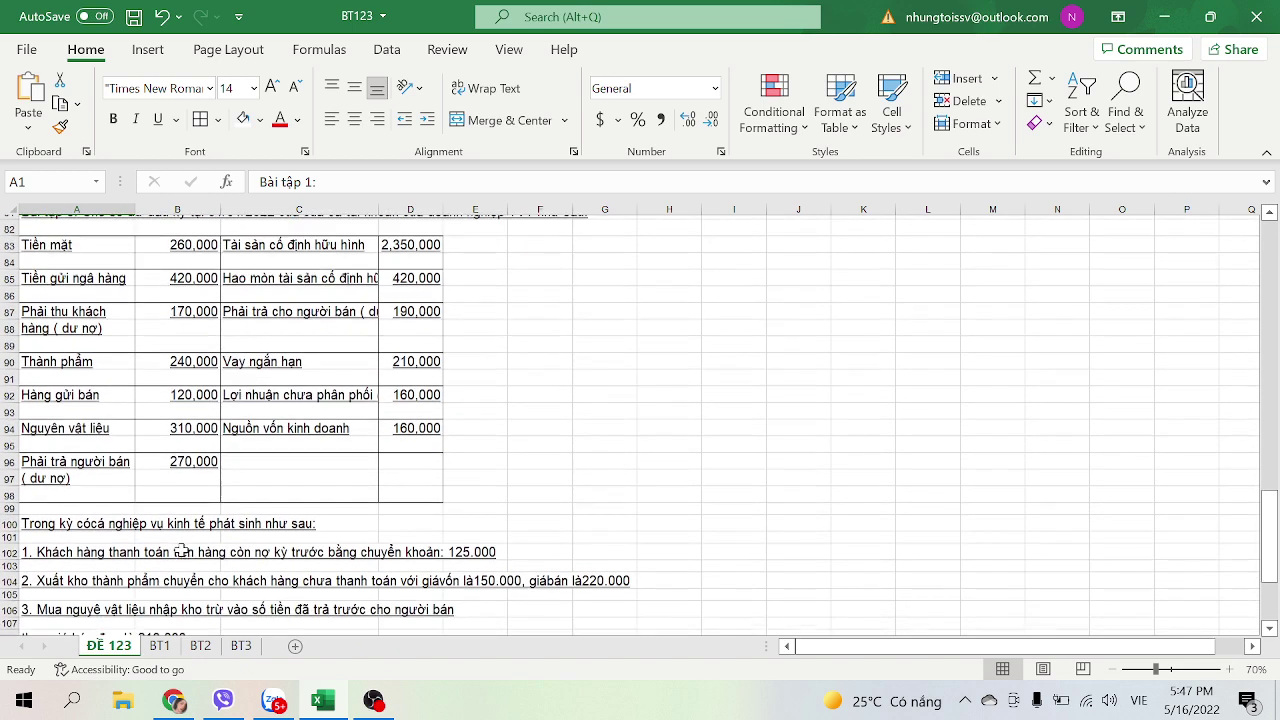
pyautogui.scroll(-4, 180, 548)
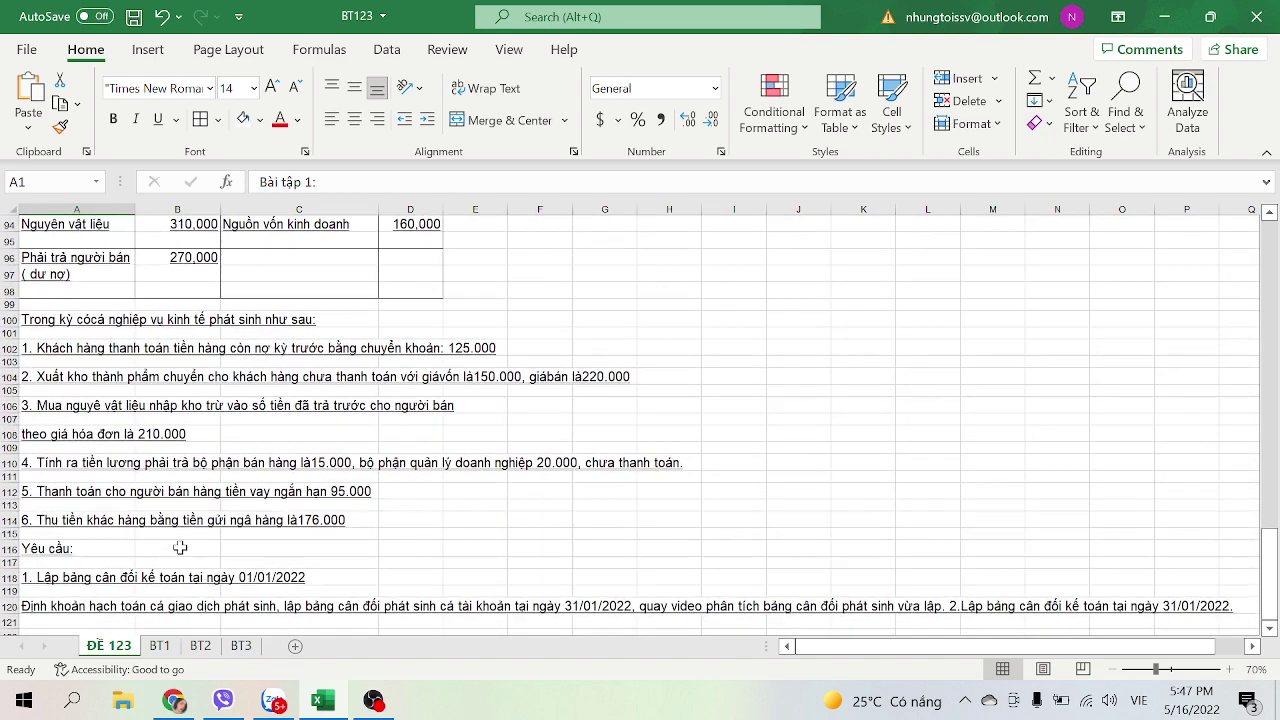
pyautogui.scroll(-3, 178, 545)
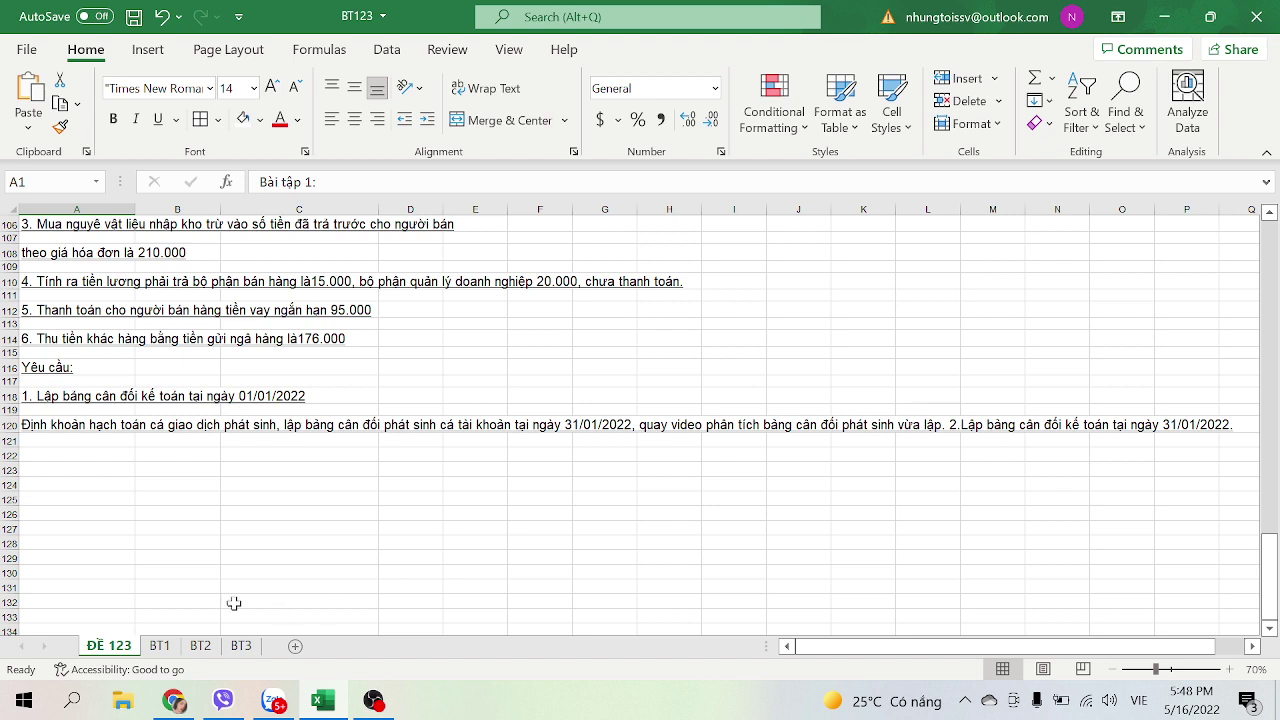
# Compare the BT1 trial balance with the Bài tập 1 data and requirements on ĐỀ 123, ending on BT1.
pyautogui.click(160, 646)
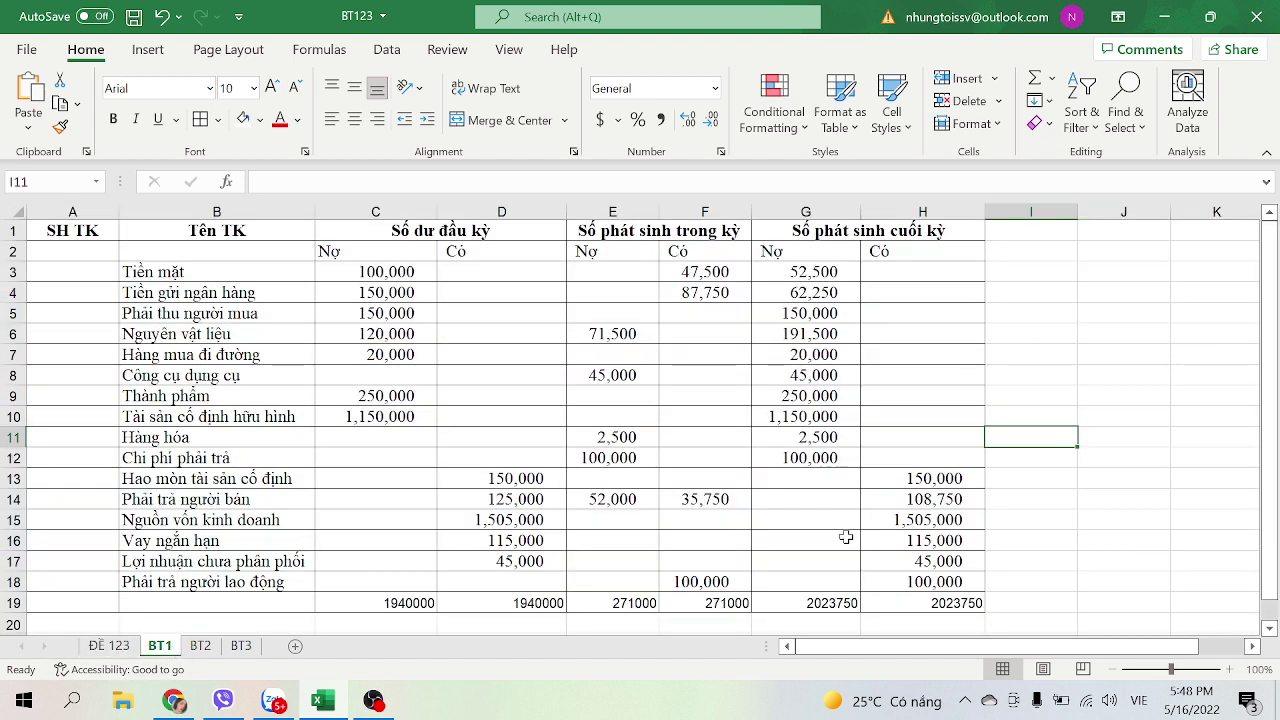
pyautogui.click(109, 646)
pyautogui.scroll(3, 481, 509)
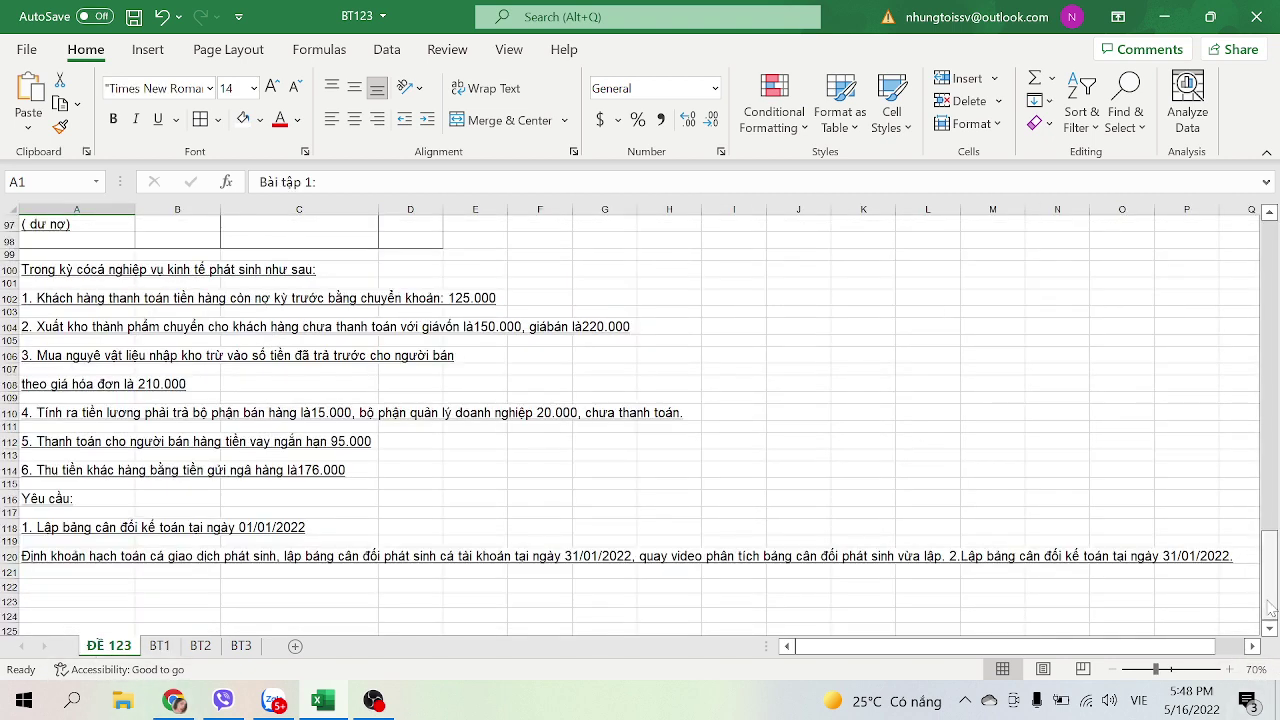
pyautogui.moveTo(1269, 555); pyautogui.dragTo(1271, 236)
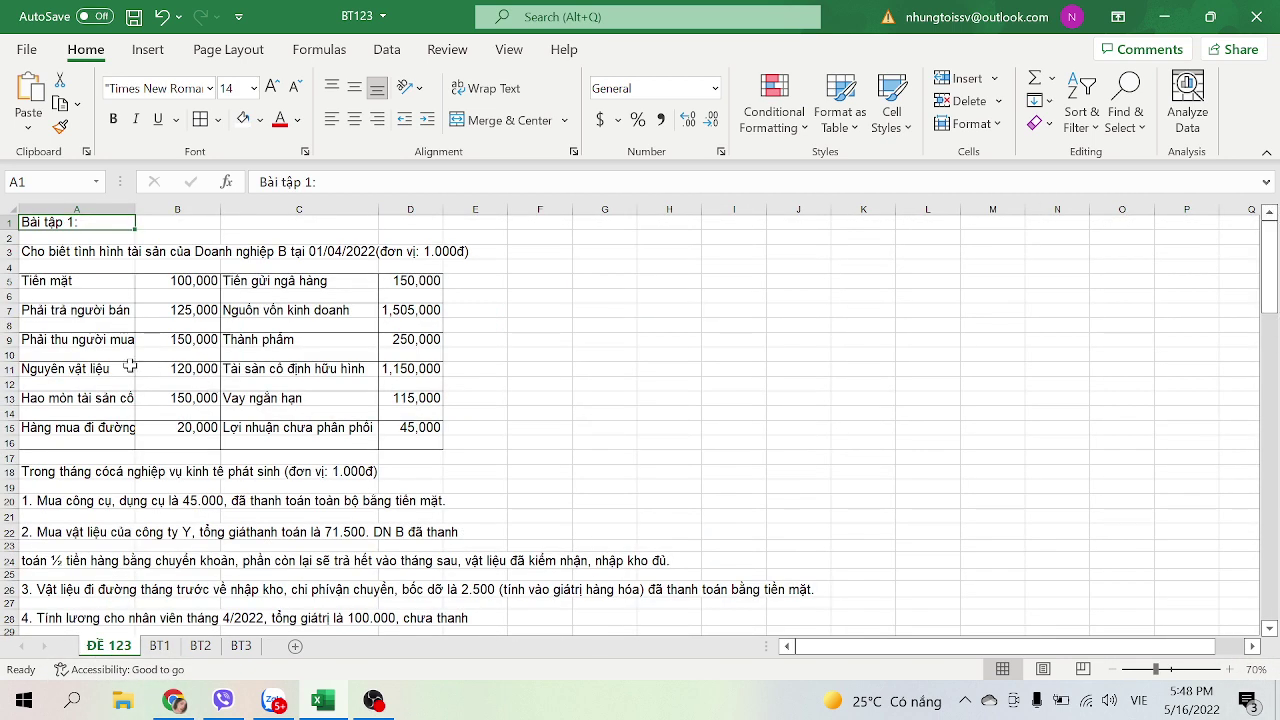
pyautogui.scroll(-6, 216, 500)
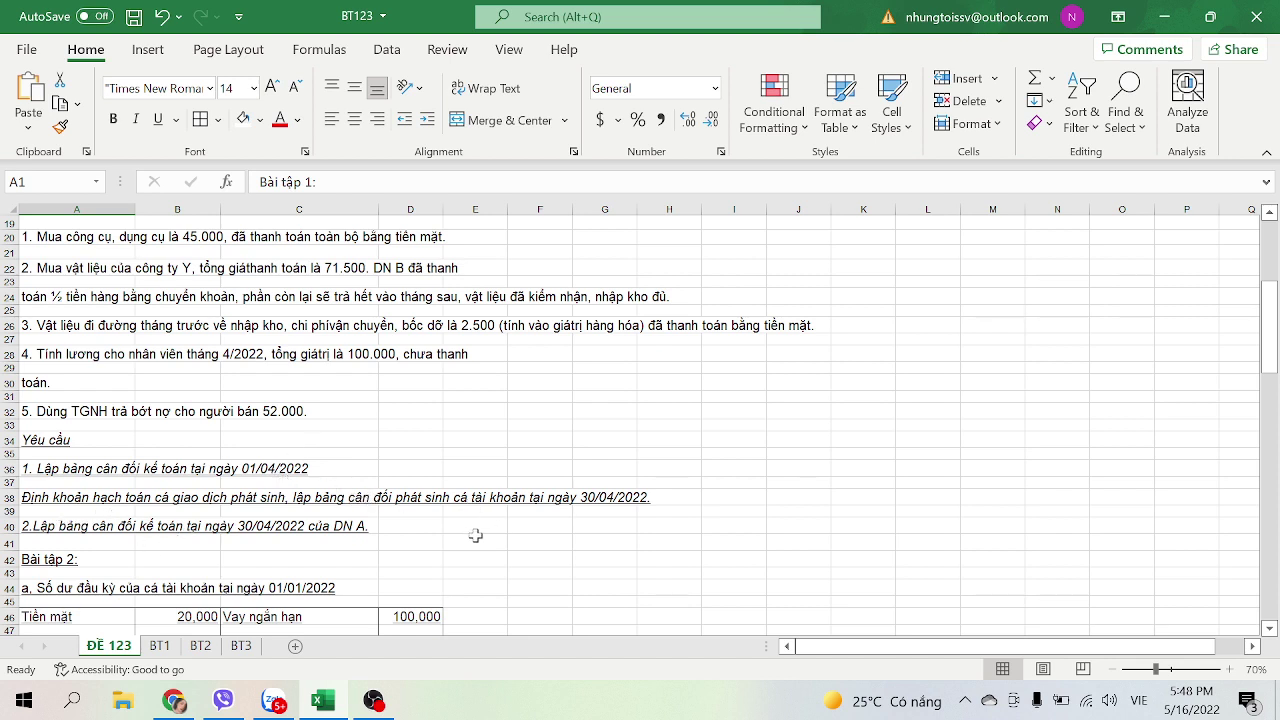
pyautogui.click(158, 646)
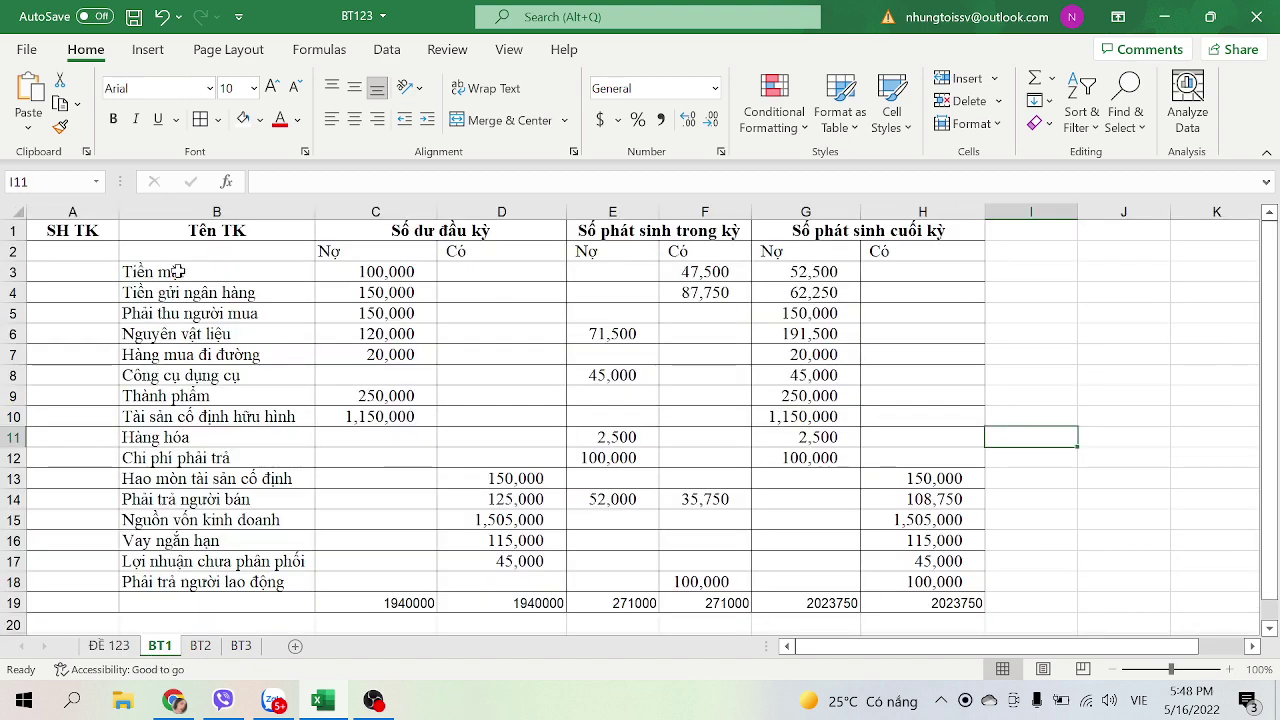
# Recheck the Bài tập 1 balances and transactions on ĐỀ 123, then view the account list on BT1.
pyautogui.click(108, 646)
pyautogui.scroll(5, 253, 449)
pyautogui.scroll(3, 253, 449)
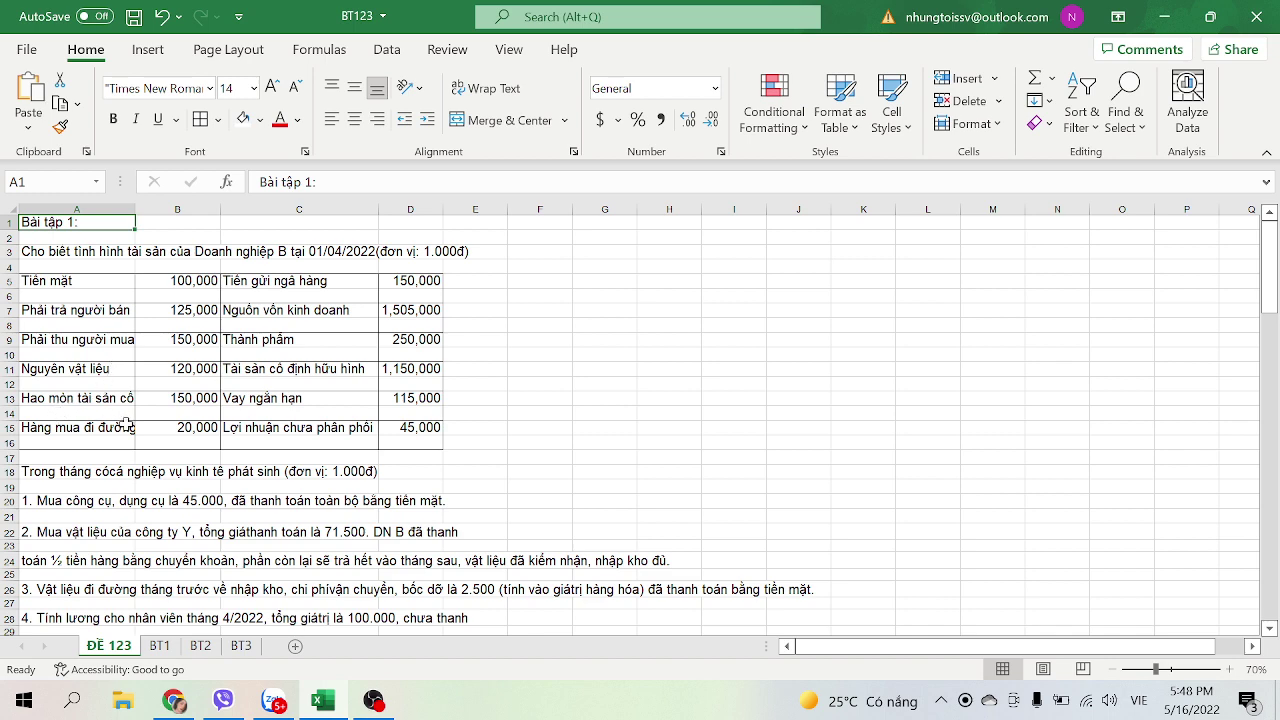
pyautogui.scroll(-1, 184, 454)
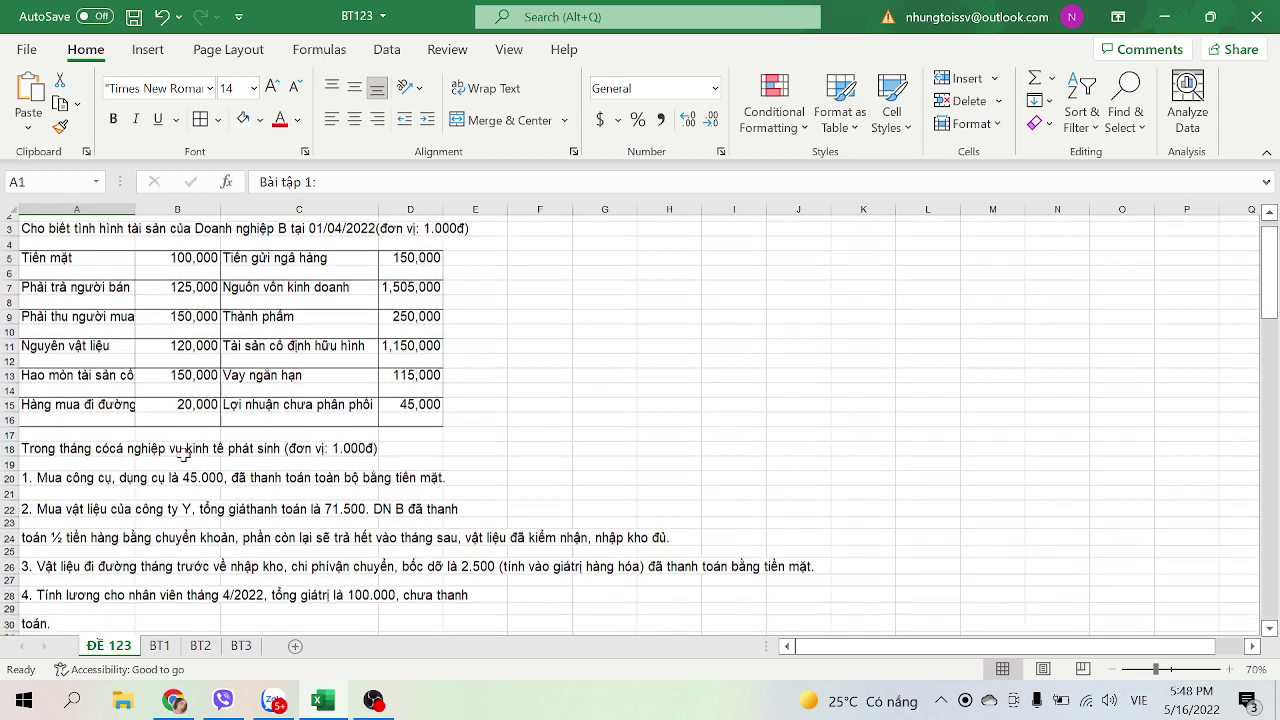
pyautogui.scroll(-3, 184, 454)
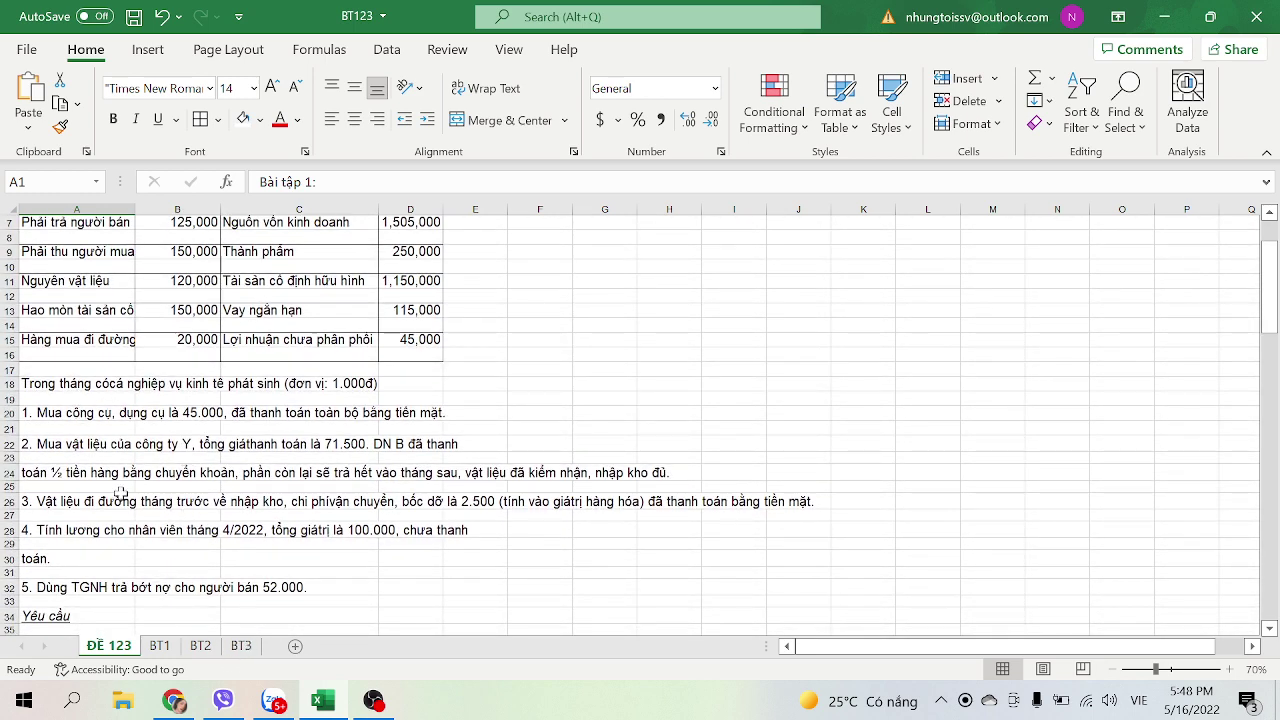
pyautogui.click(160, 646)
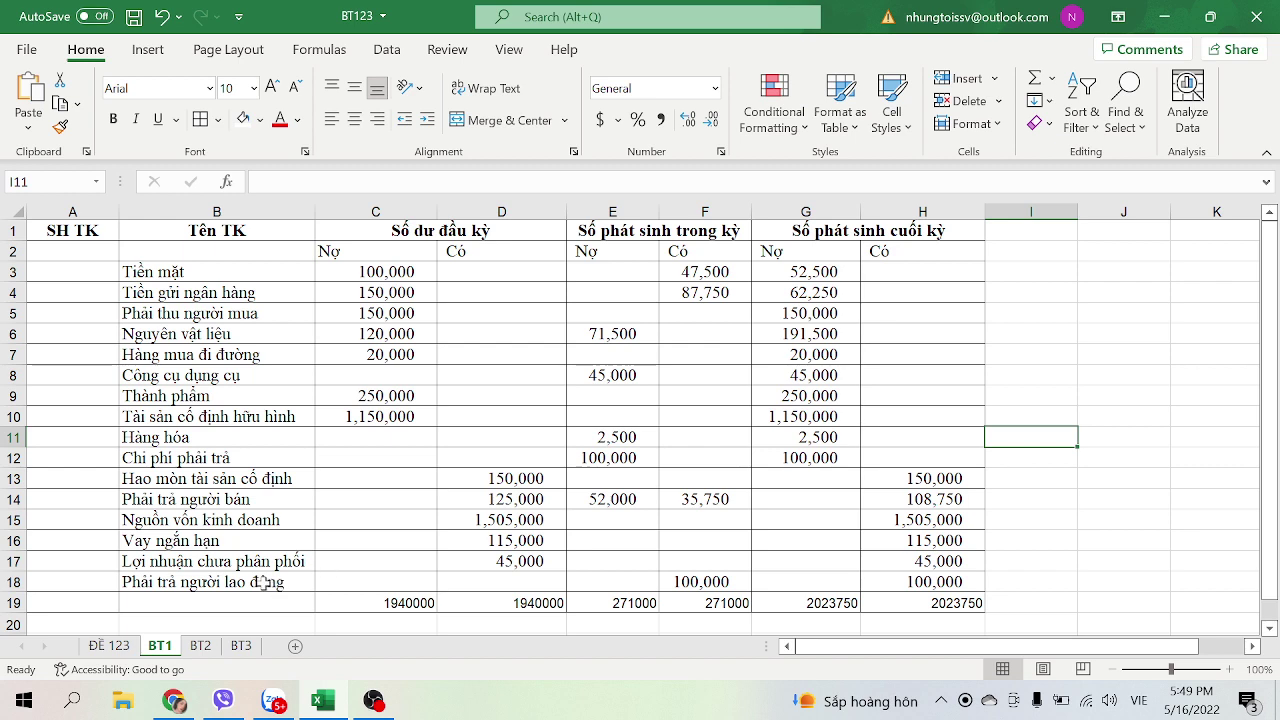
# Check the Bài tập 1 requirements on ĐỀ 123 and examine the BT1 table down to its totals row.
pyautogui.click(120, 646)
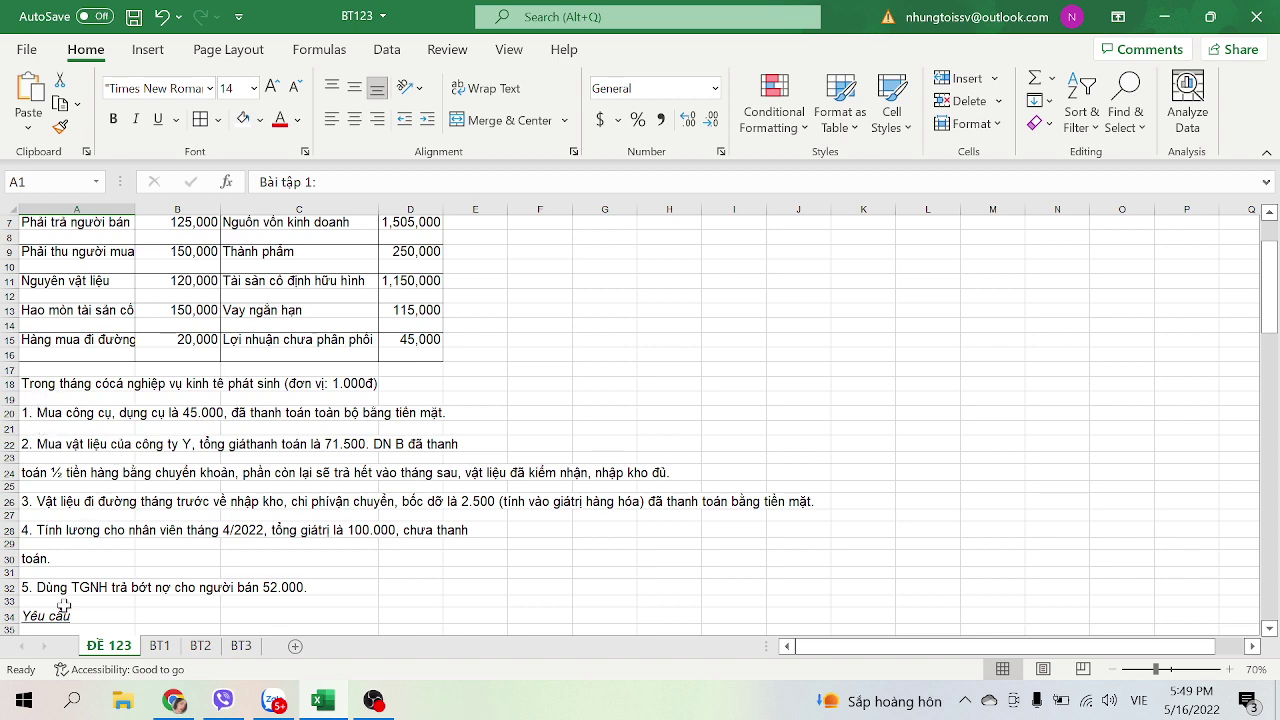
pyautogui.scroll(-3, 100, 530)
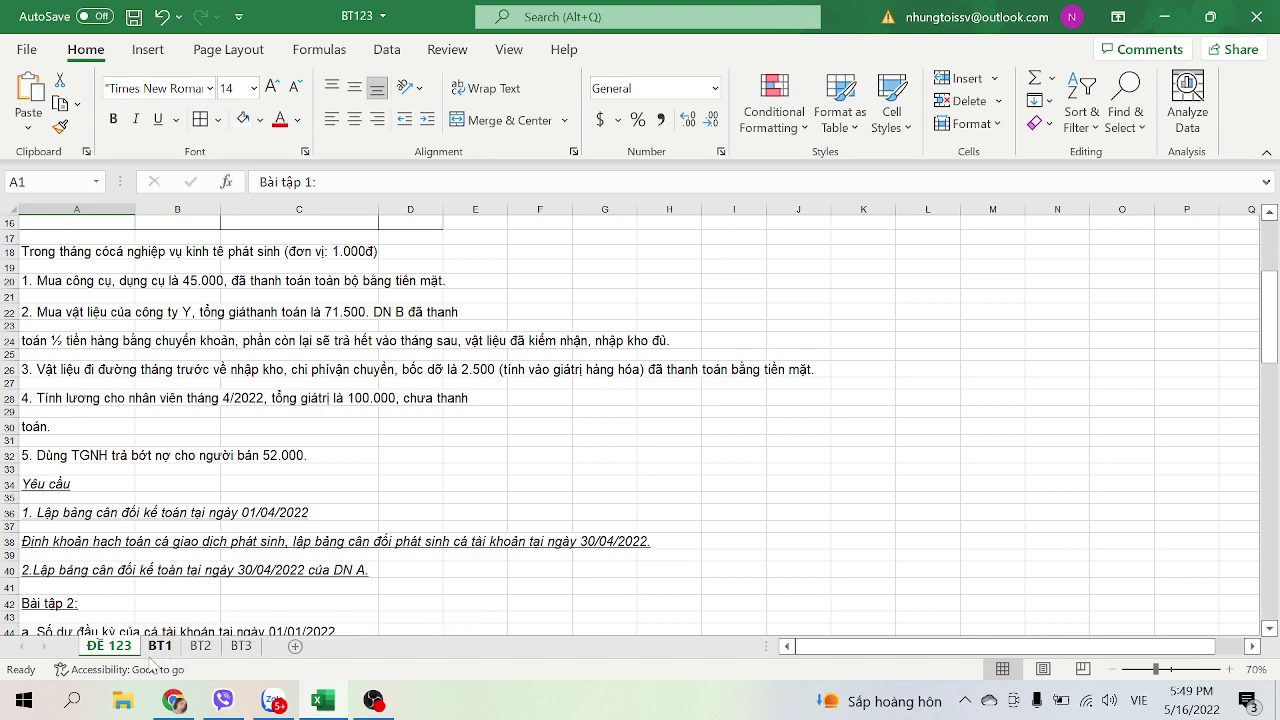
pyautogui.click(159, 646)
pyautogui.scroll(-6, 569, 466)
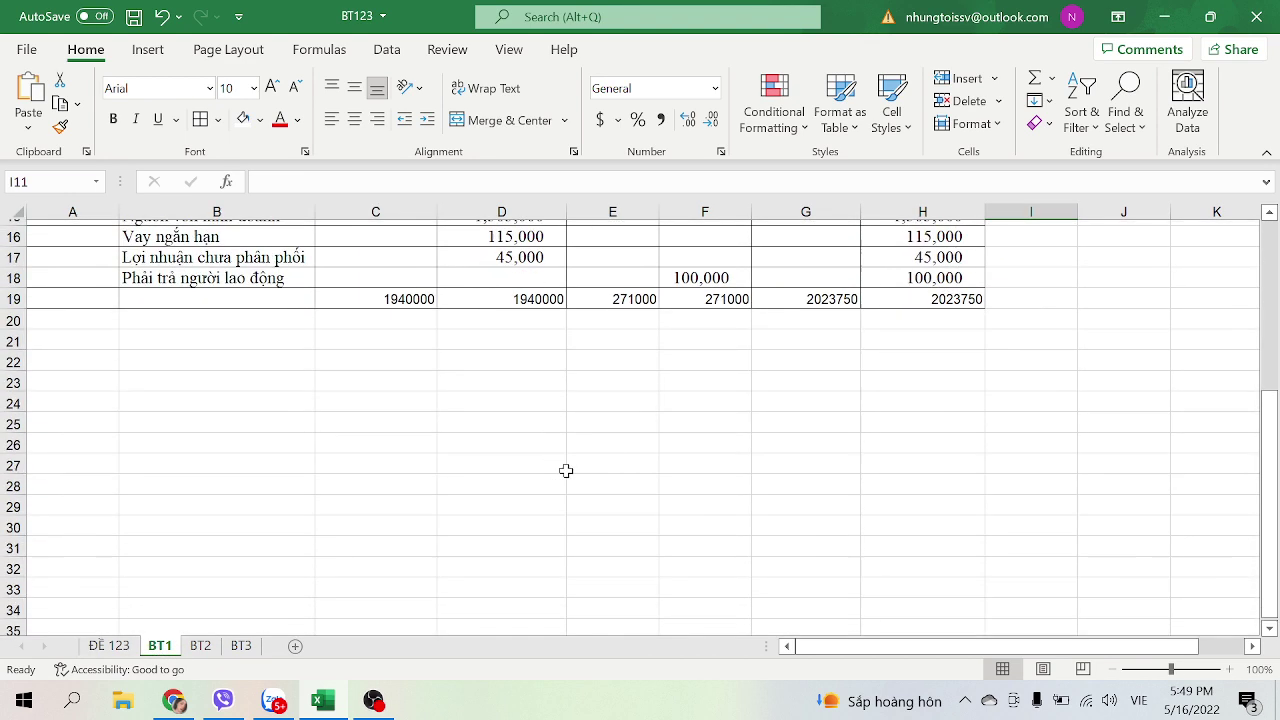
pyautogui.scroll(-2, 569, 466)
pyautogui.scroll(8, 569, 466)
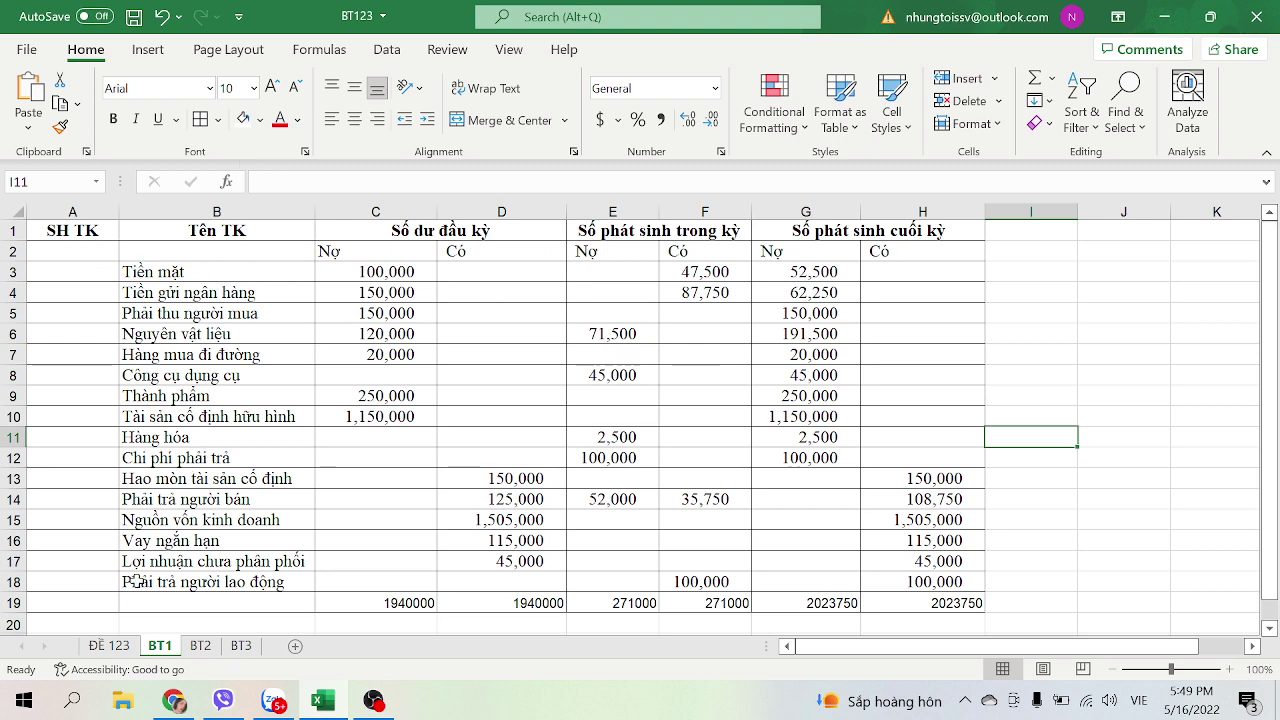
# Review the Bài tập 1 asset and capital balances on ĐỀ 123 again and return to the BT1 trial balance.
pyautogui.click(108, 646)
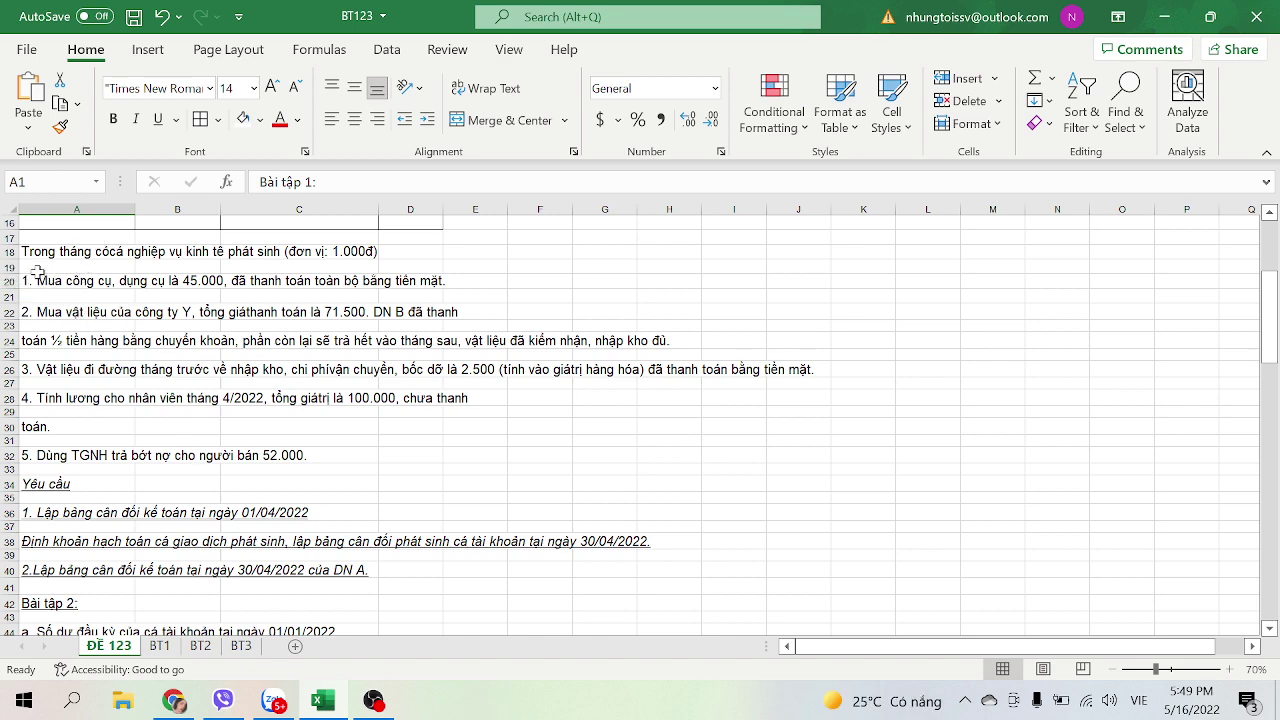
pyautogui.scroll(5, 45, 271)
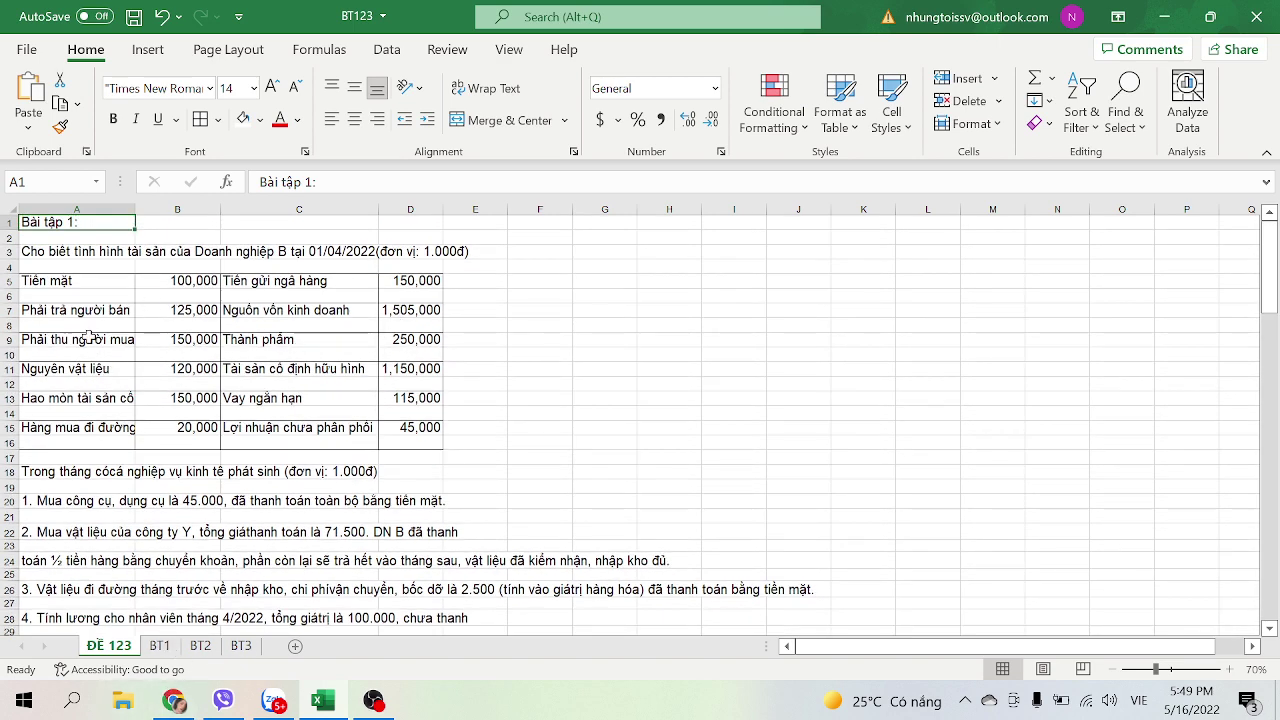
pyautogui.click(155, 648)
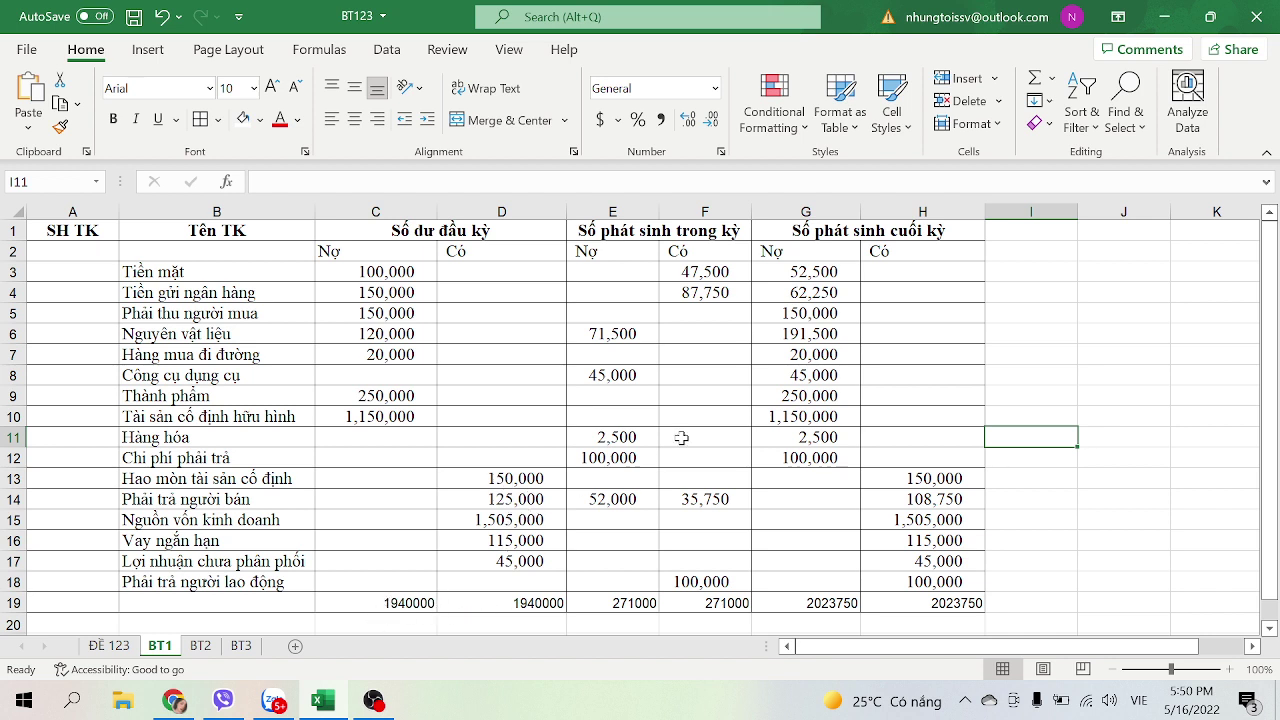
# Review the Bài tập 1 transactions and requirements on ĐỀ 123, ending on the BT1 trial balance.
pyautogui.click(110, 645)
pyautogui.scroll(-3, 231, 538)
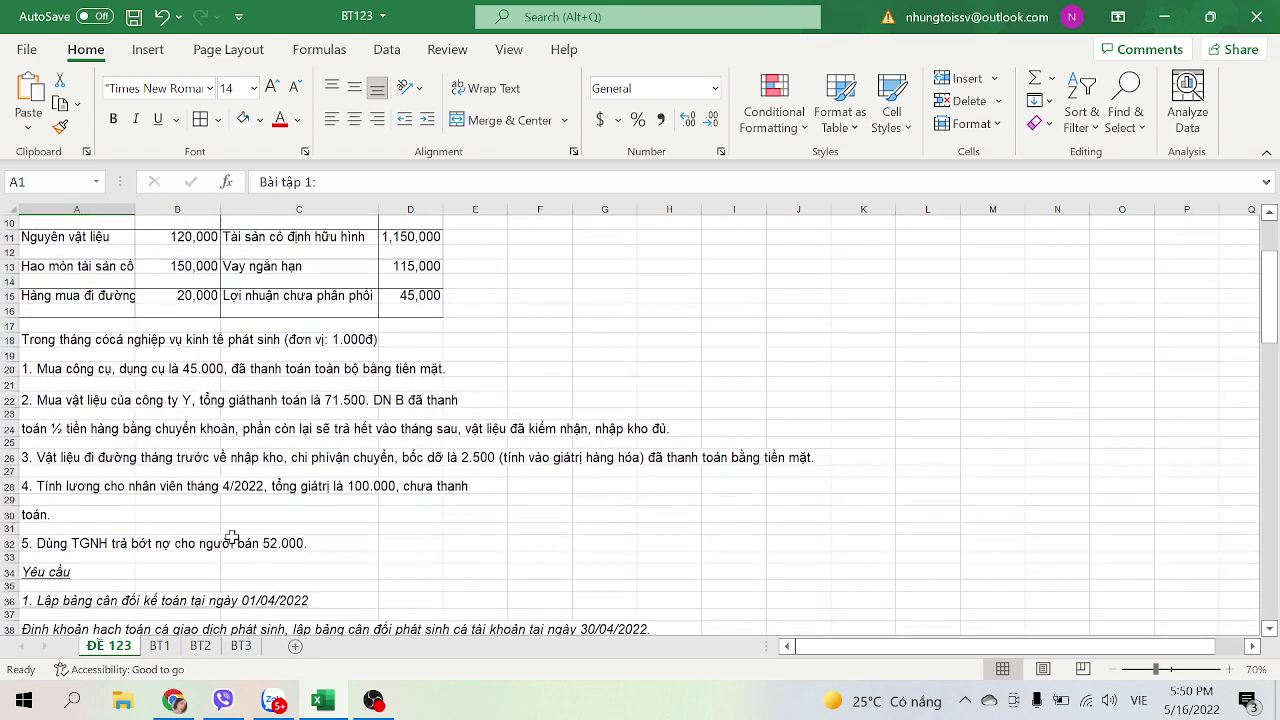
pyautogui.scroll(-4, 231, 538)
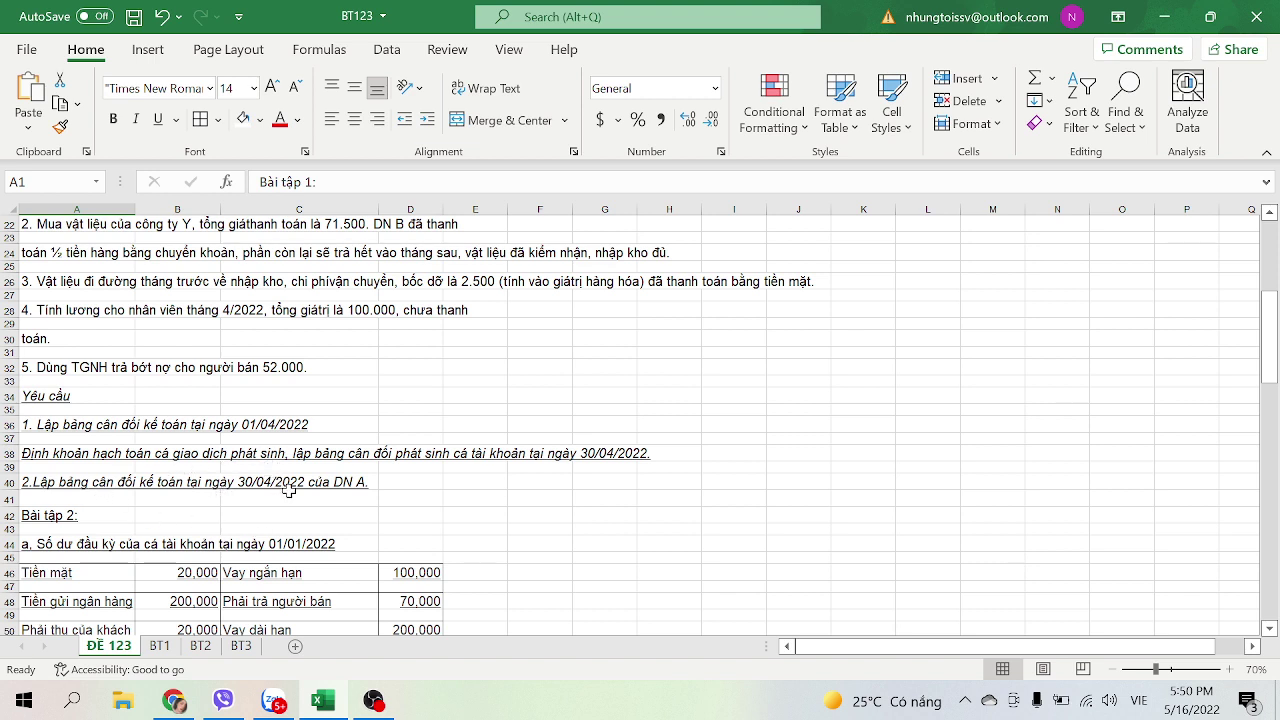
pyautogui.click(159, 646)
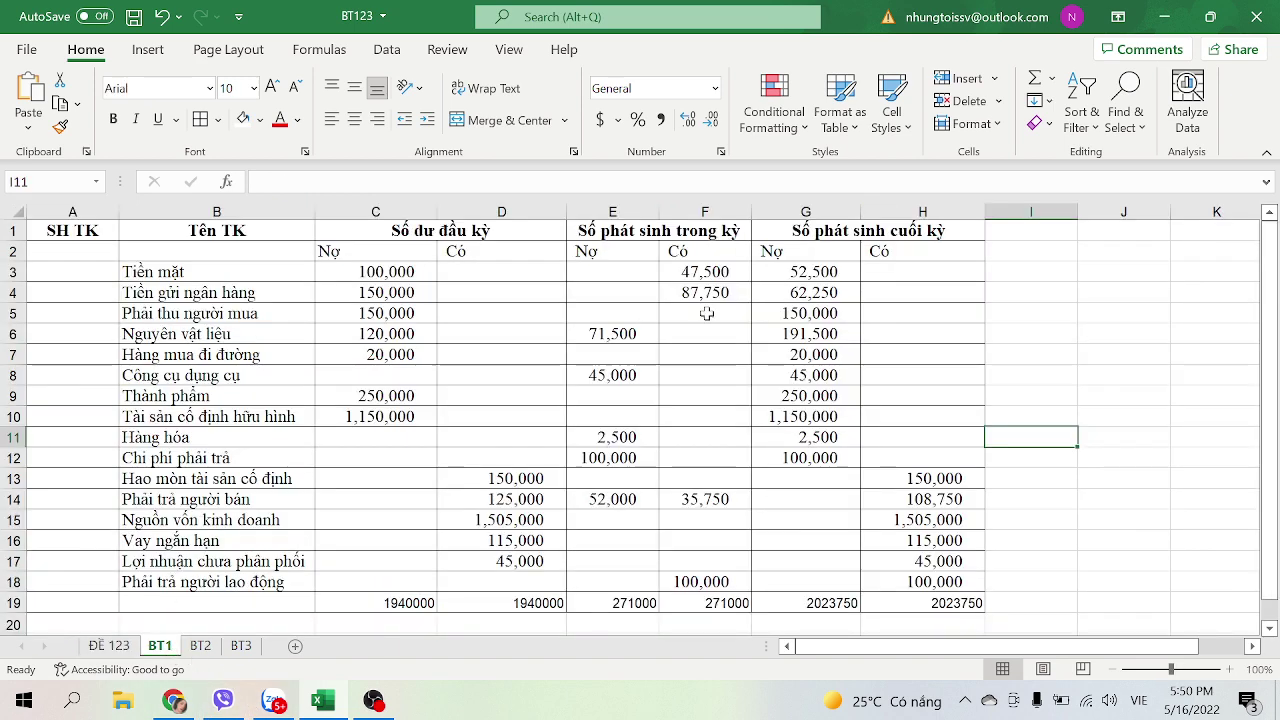
# Review the Bài tập 1 opening balances and the tools purchase on ĐỀ 123 and compare them with BT1.
pyautogui.click(115, 646)
pyautogui.scroll(2, 350, 513)
pyautogui.scroll(2, 350, 513)
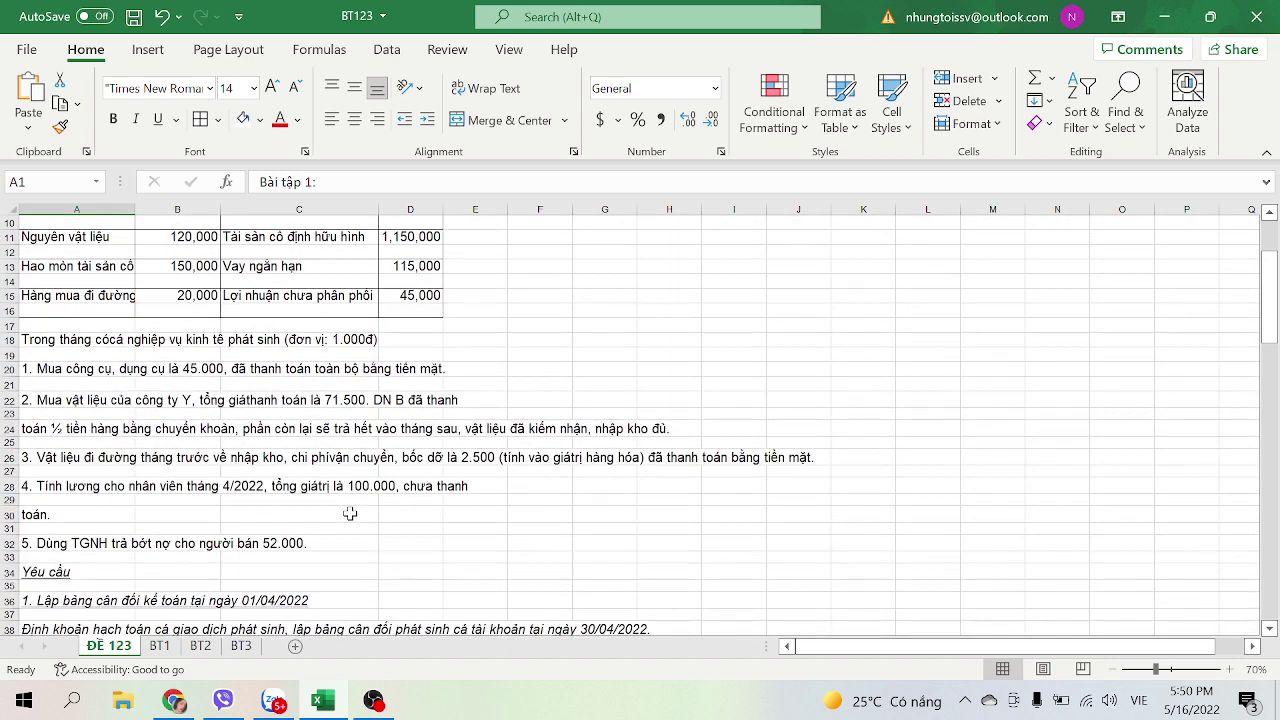
pyautogui.scroll(3, 350, 513)
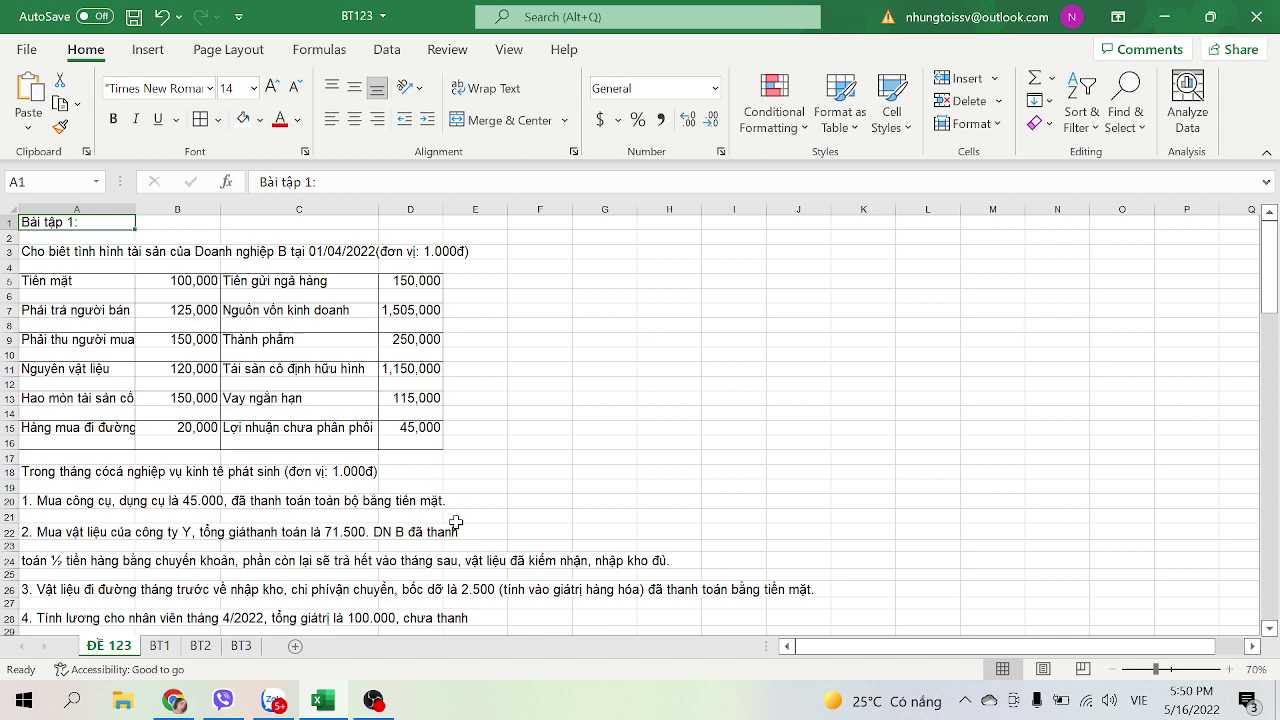
pyautogui.scroll(-2, 455, 522)
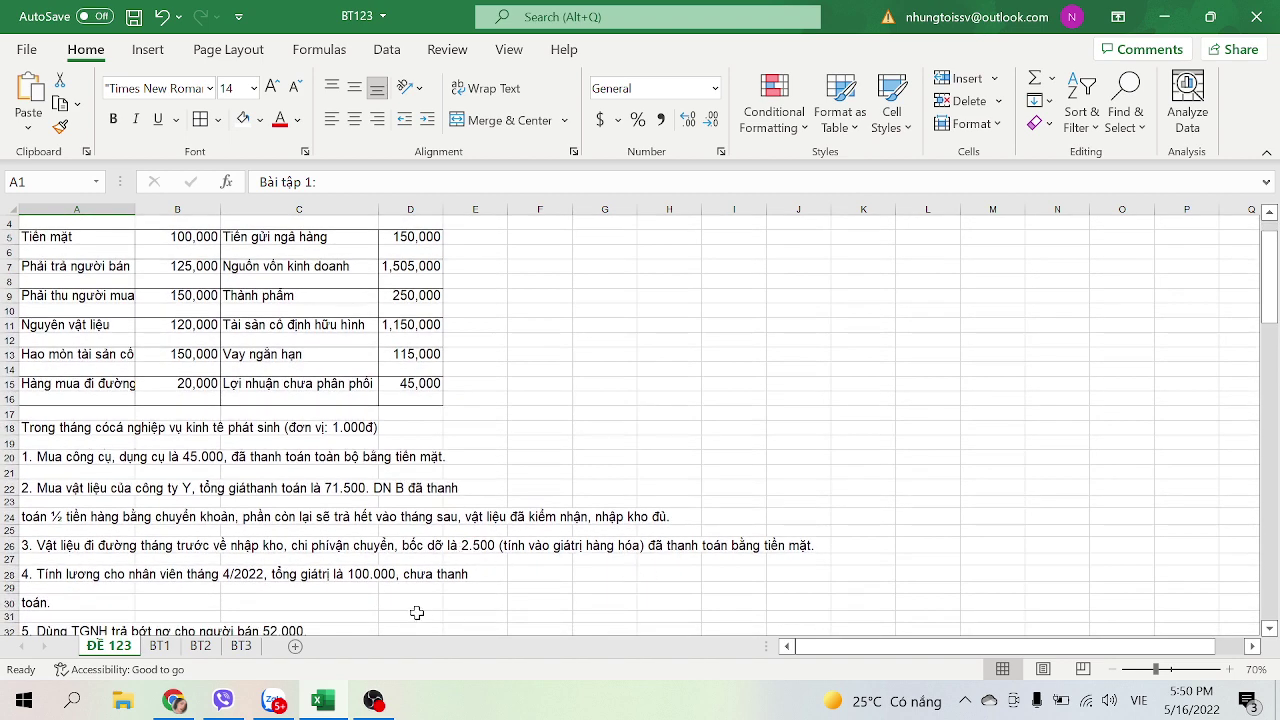
pyautogui.scroll(-1, 250, 518)
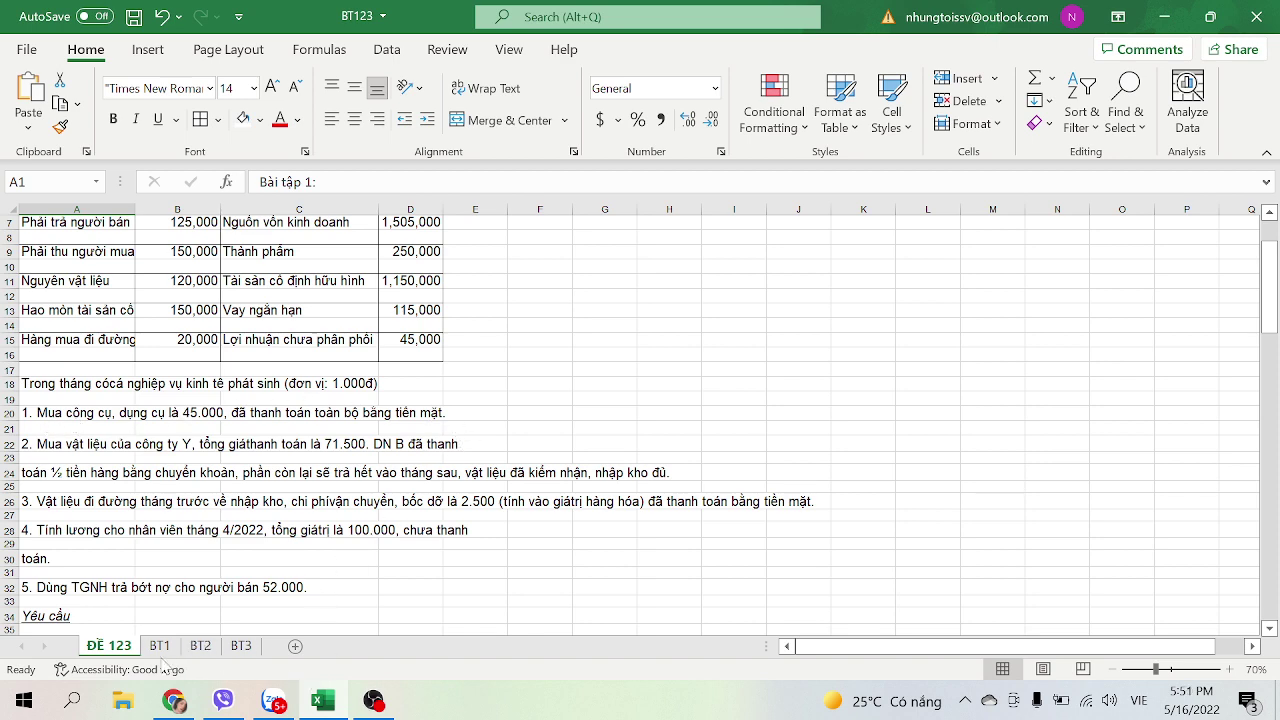
pyautogui.click(158, 646)
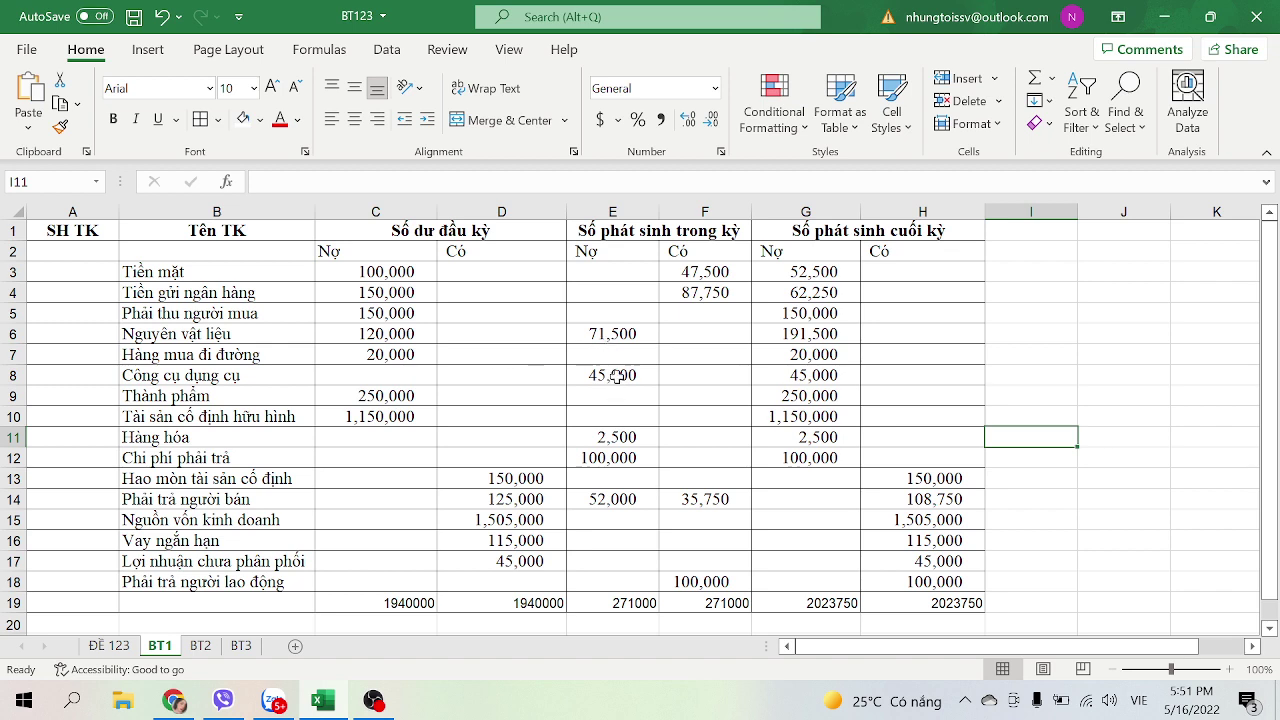
# Cross-check the materials purchase and goods transport transactions on ĐỀ 123 with the period movements on BT1.
pyautogui.click(128, 648)
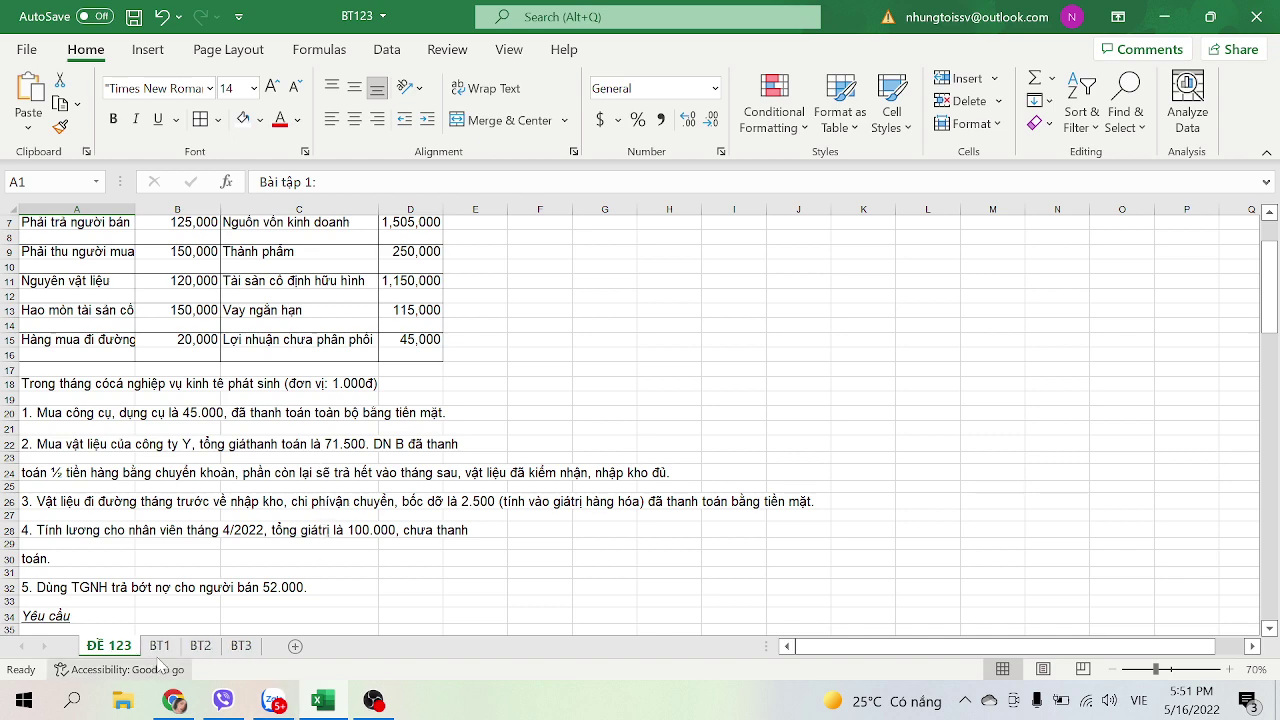
pyautogui.click(158, 645)
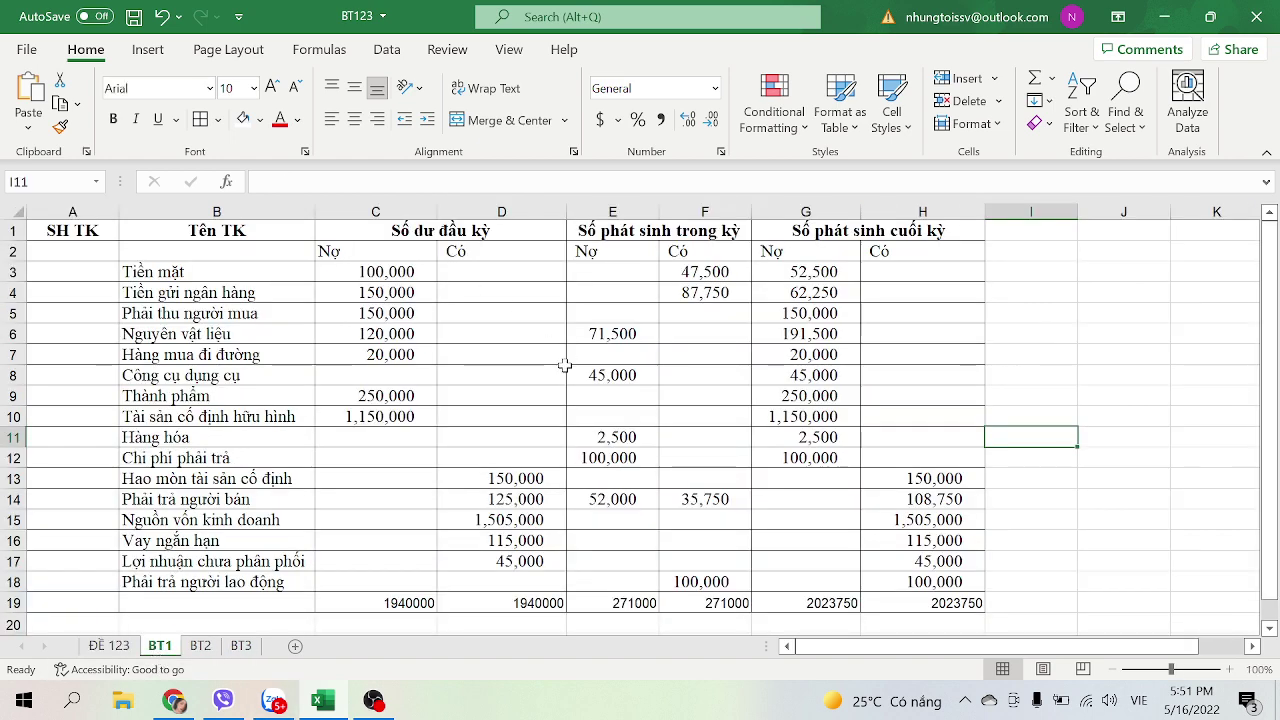
pyautogui.click(110, 645)
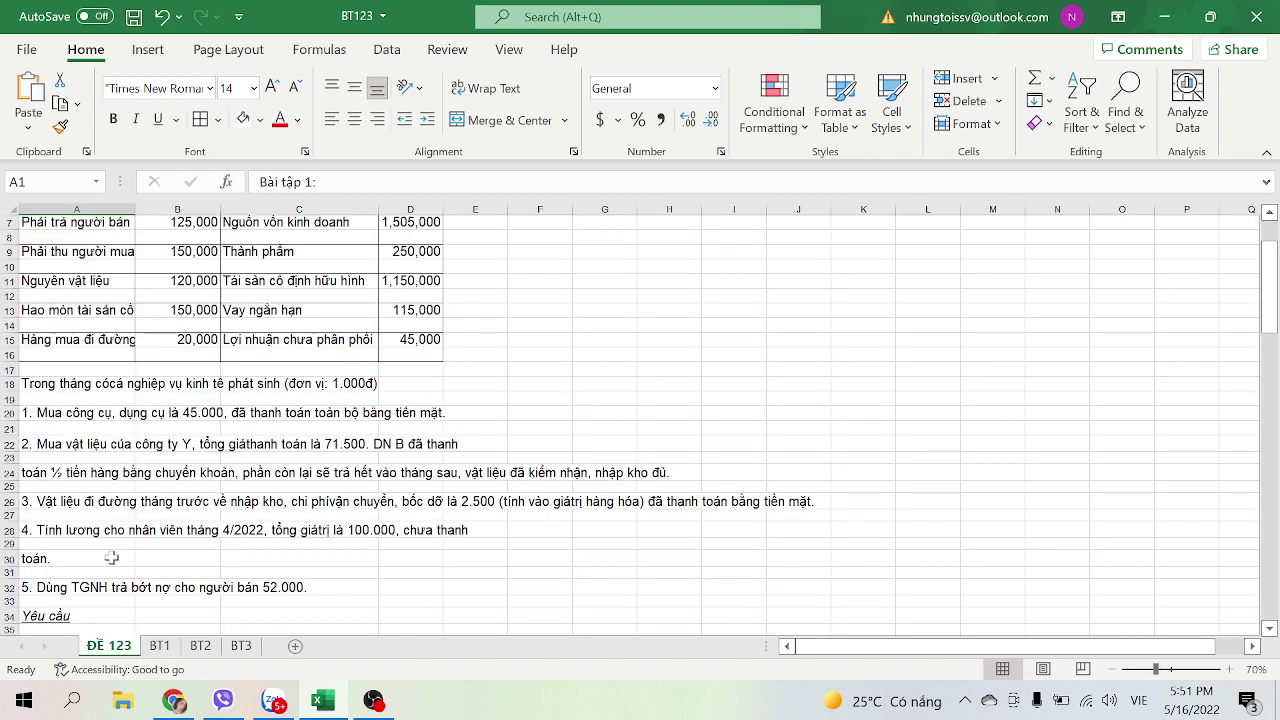
pyautogui.click(158, 645)
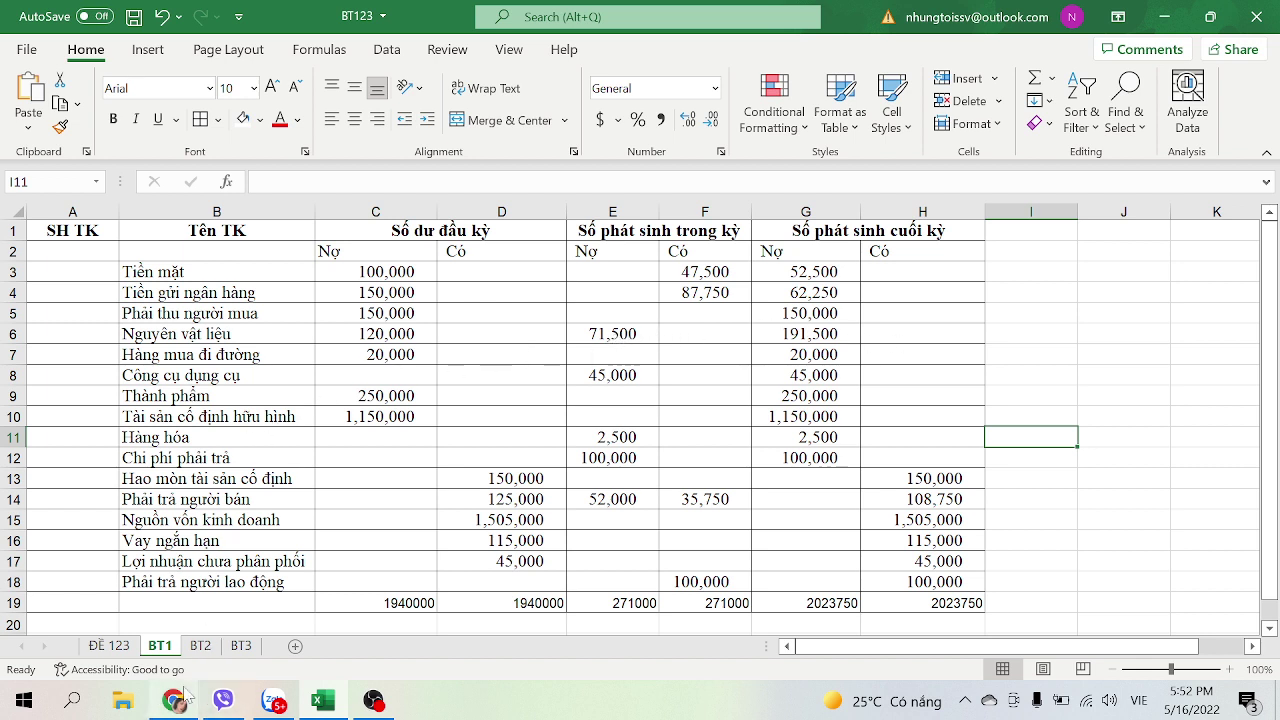
pyautogui.click(125, 646)
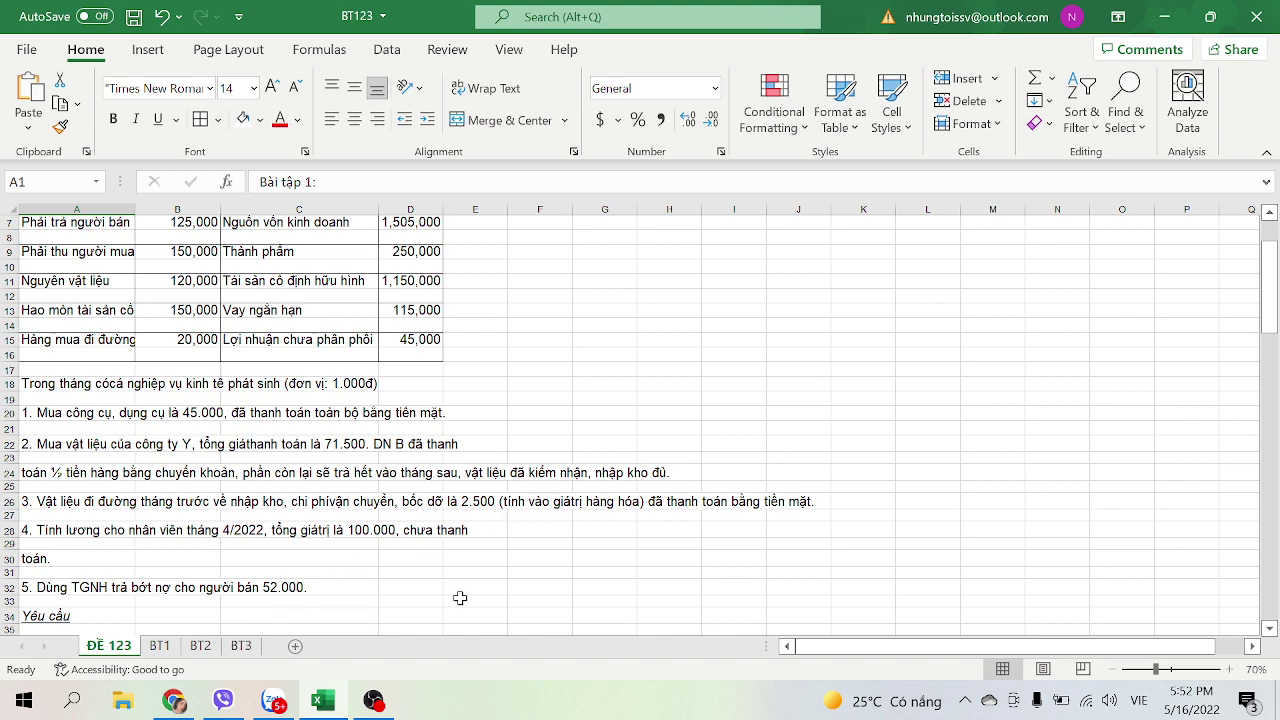
pyautogui.click(159, 646)
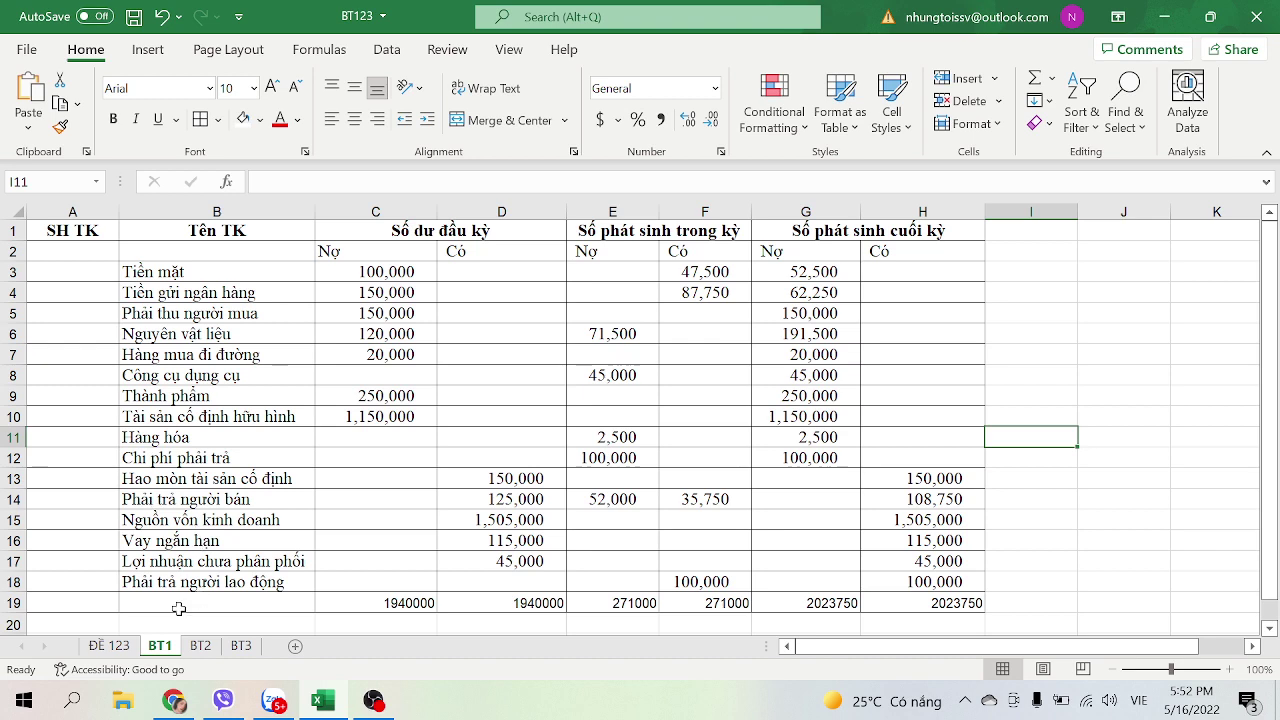
# Compare the April wage accrual and the bank payment to suppliers on ĐỀ 123 with the BT1 entries.
pyautogui.click(110, 646)
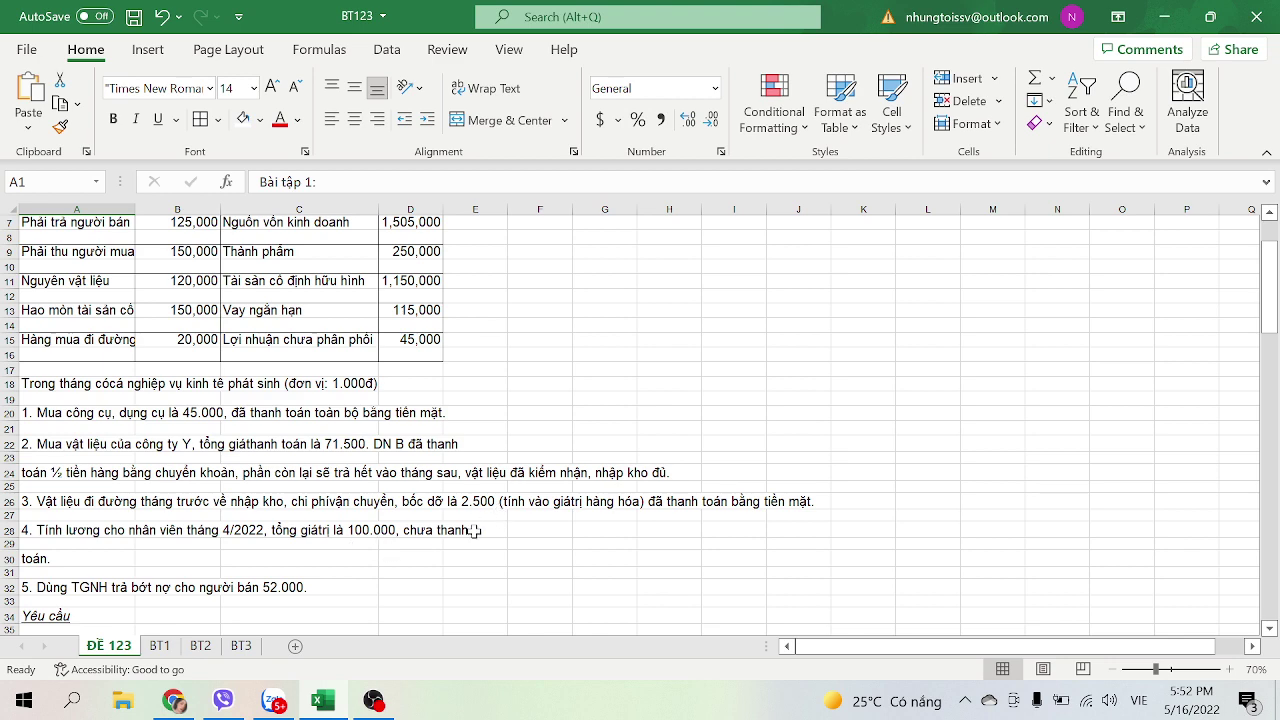
pyautogui.click(158, 648)
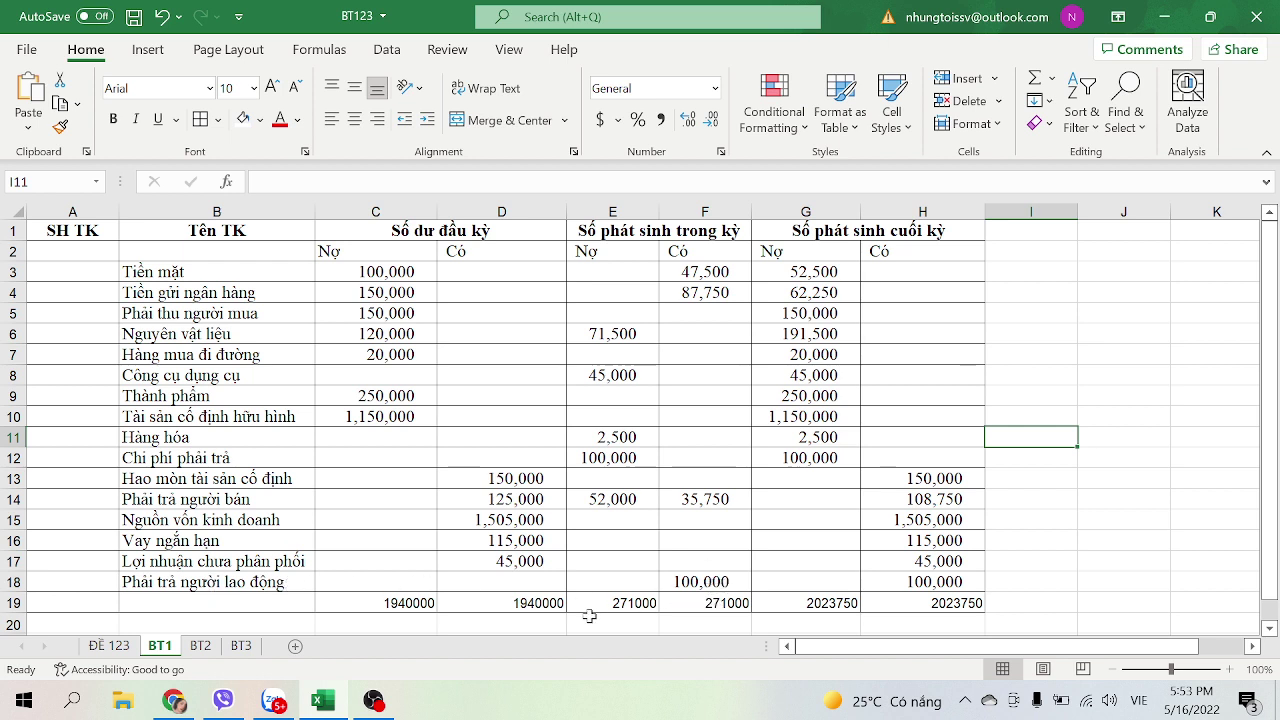
pyautogui.click(122, 646)
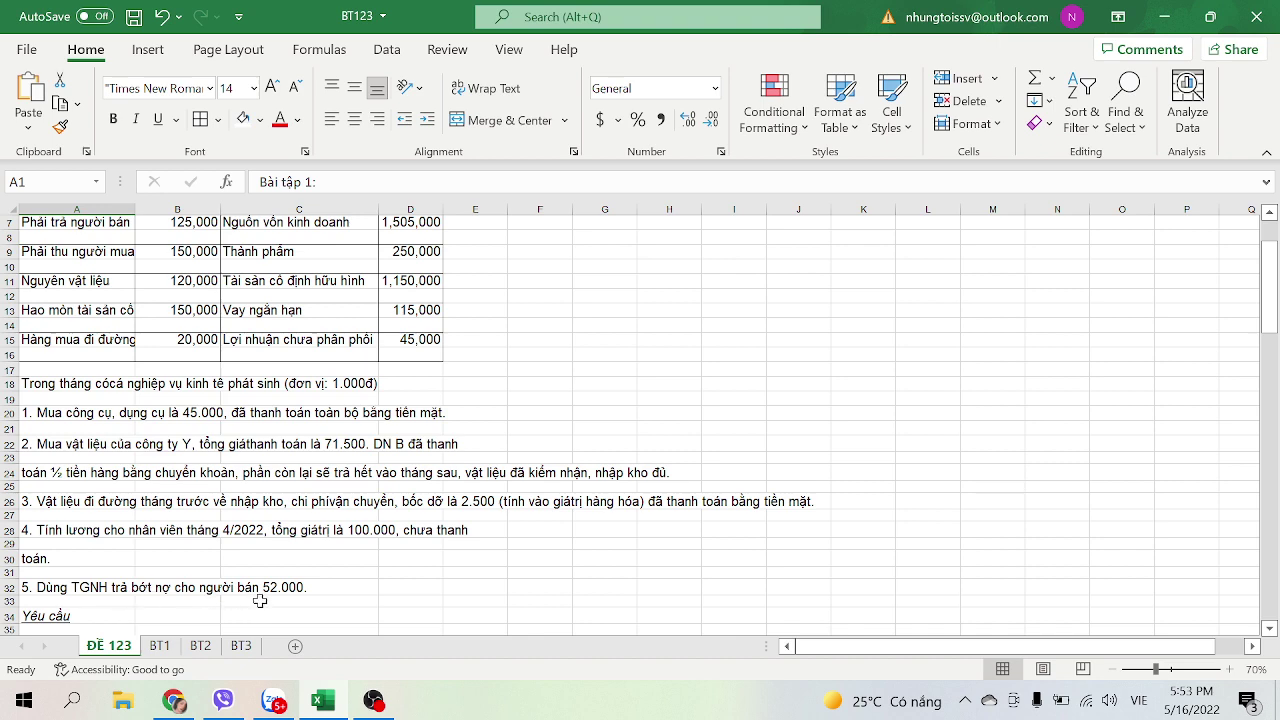
pyautogui.click(159, 645)
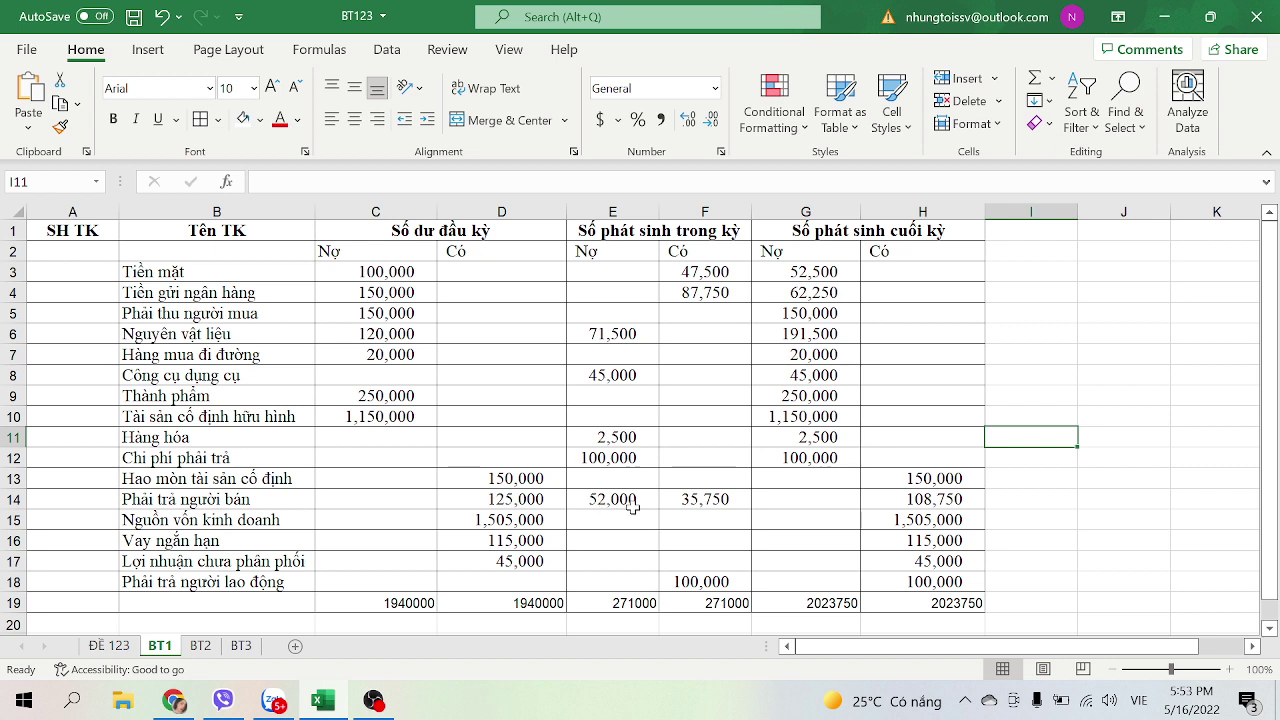
# Read the Bài tập 2 balances, transactions and requirements on ĐỀ 123, and view BT2 with the balance range deselected.
pyautogui.click(110, 645)
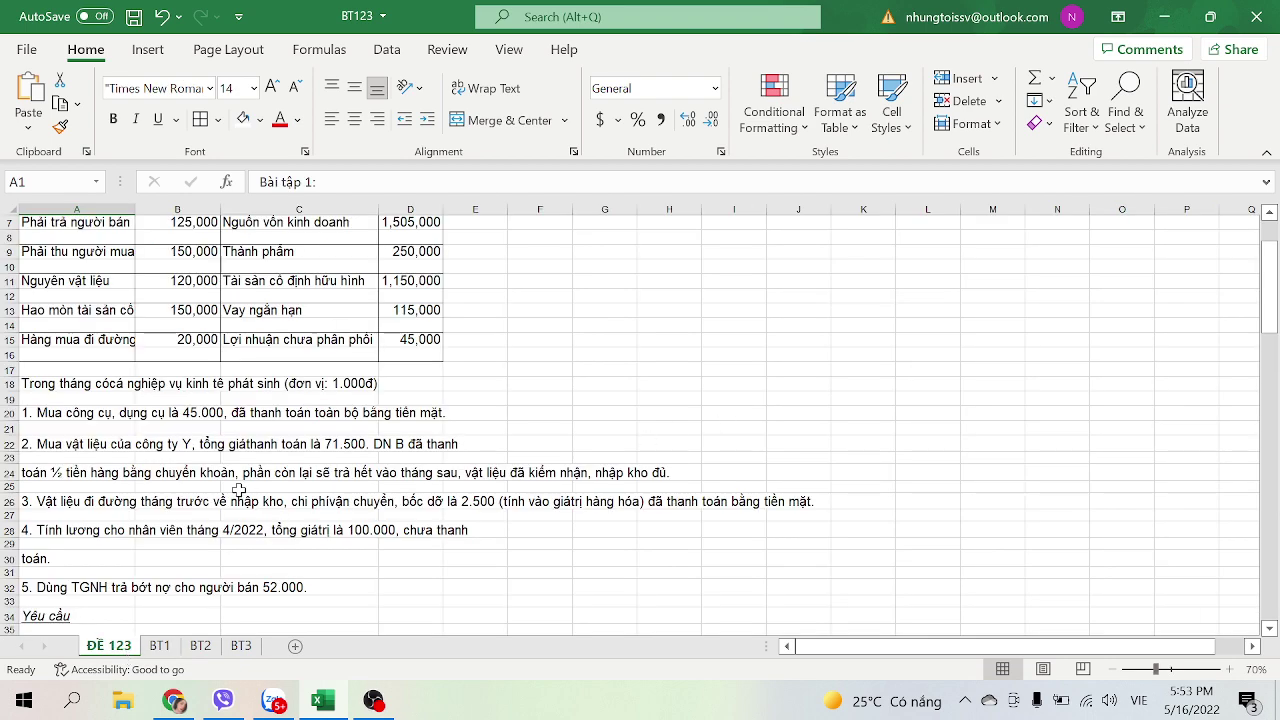
pyautogui.scroll(-1, 253, 508)
pyautogui.scroll(-1, 258, 515)
pyautogui.scroll(-2, 143, 543)
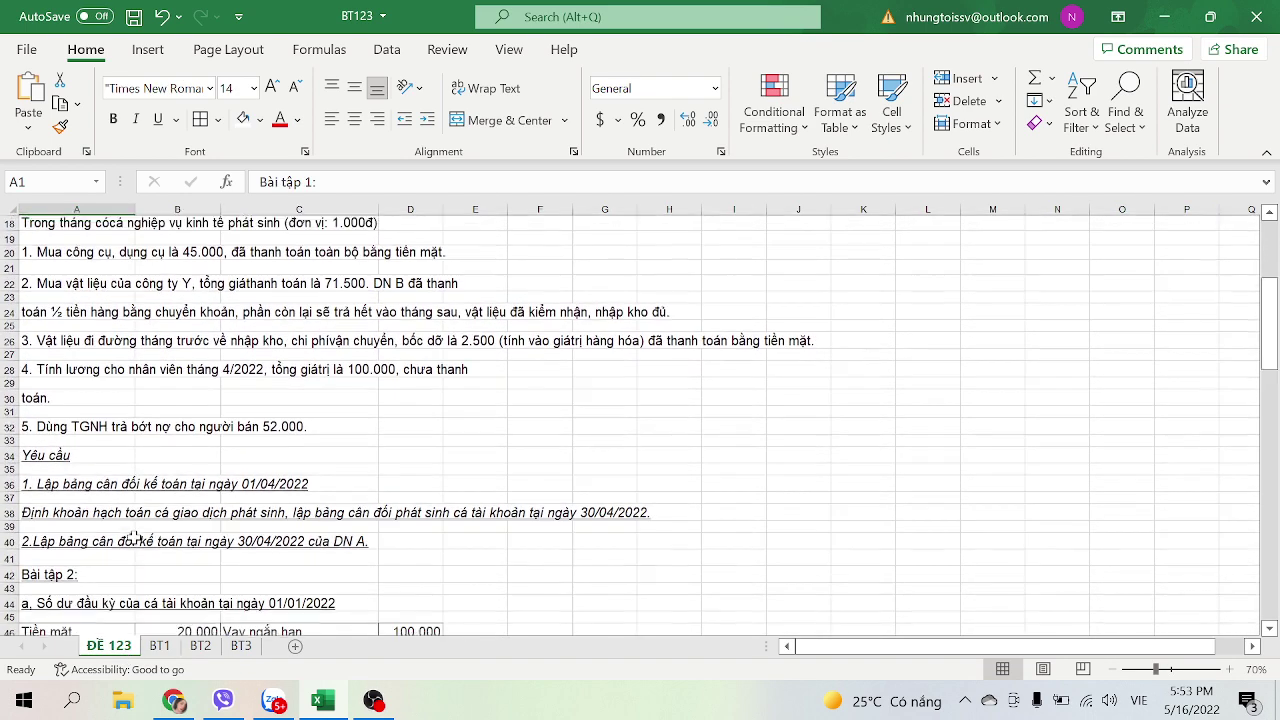
pyautogui.scroll(-4, 228, 520)
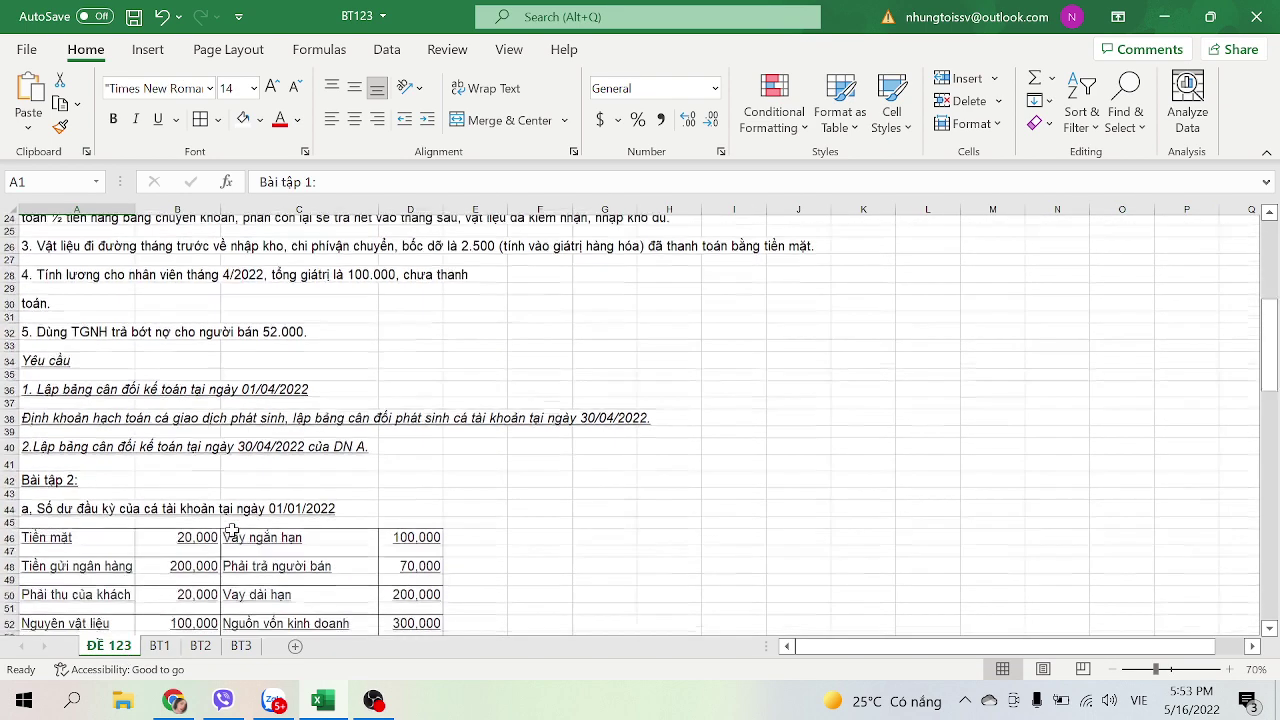
pyautogui.scroll(-1, 150, 440)
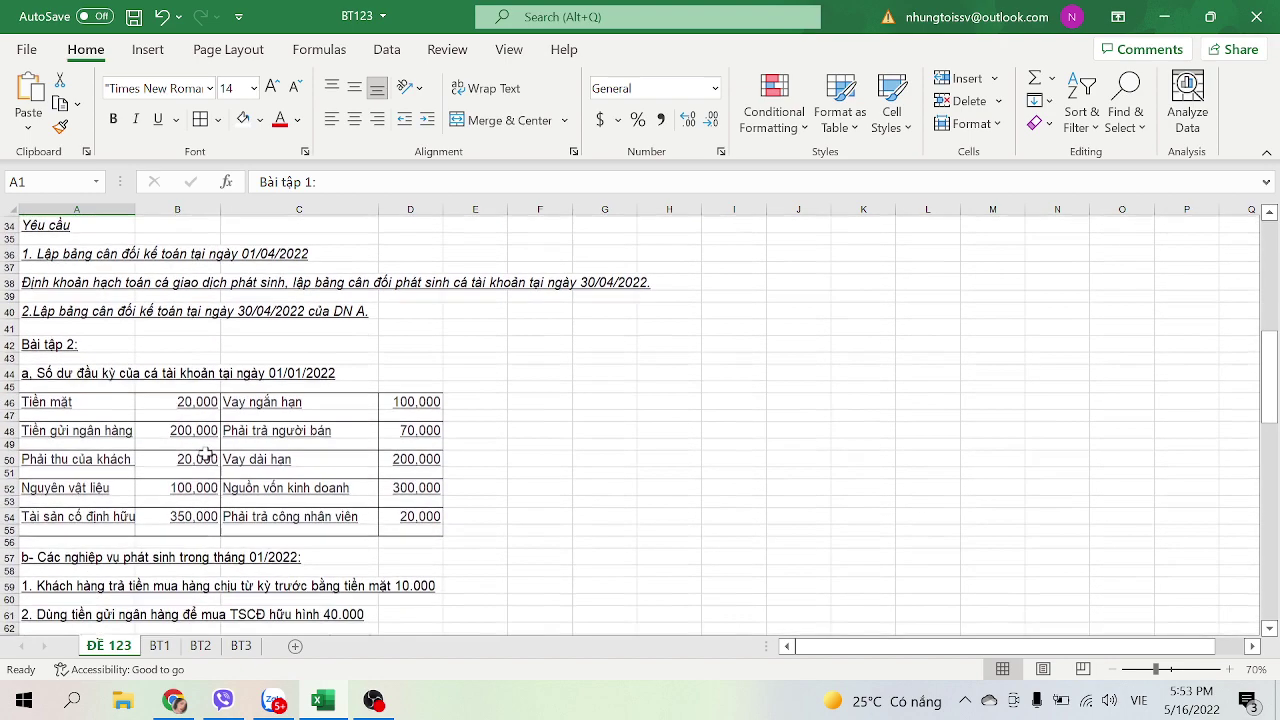
pyautogui.scroll(-1, 70, 405)
pyautogui.scroll(-4, 301, 485)
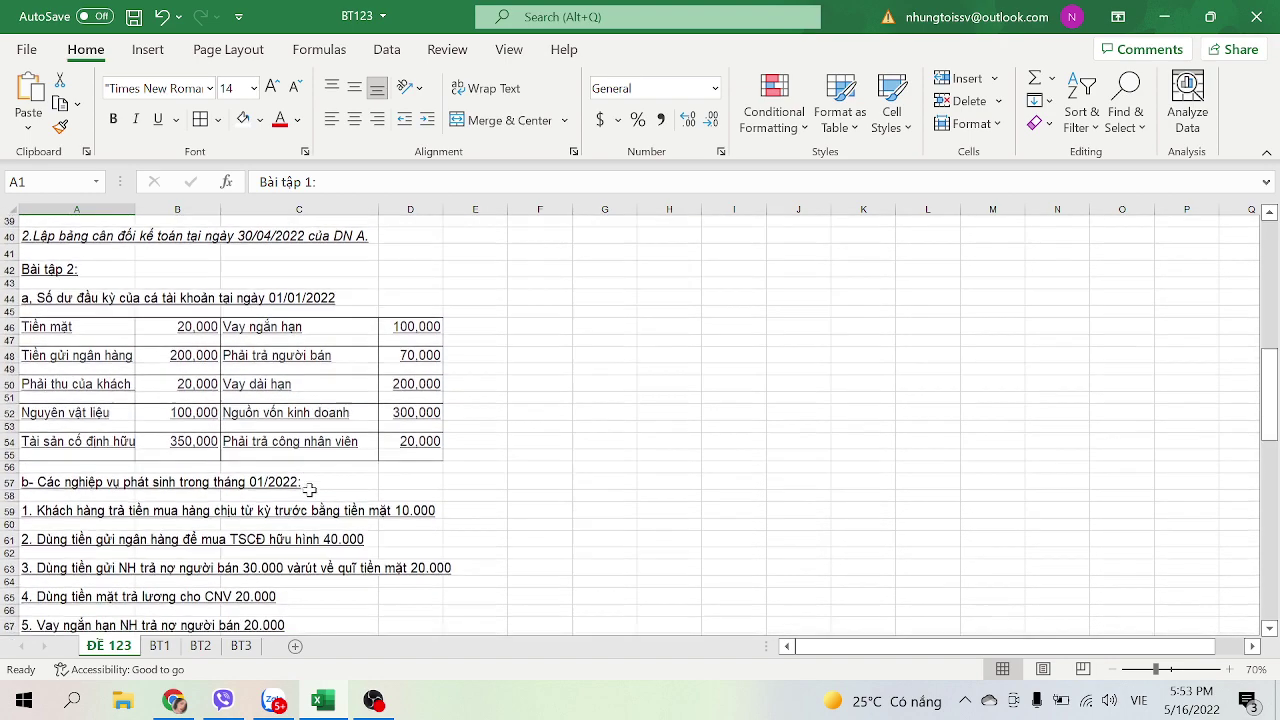
pyautogui.scroll(-3, 301, 485)
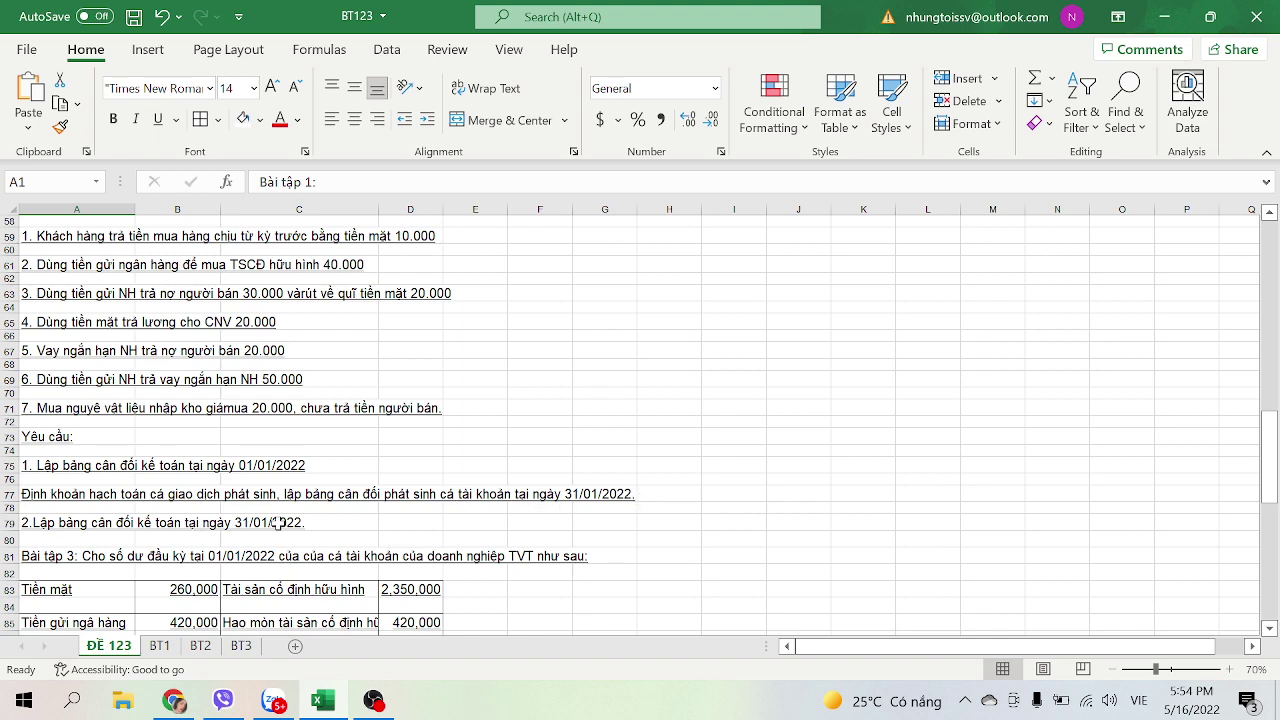
pyautogui.scroll(-1, 365, 539)
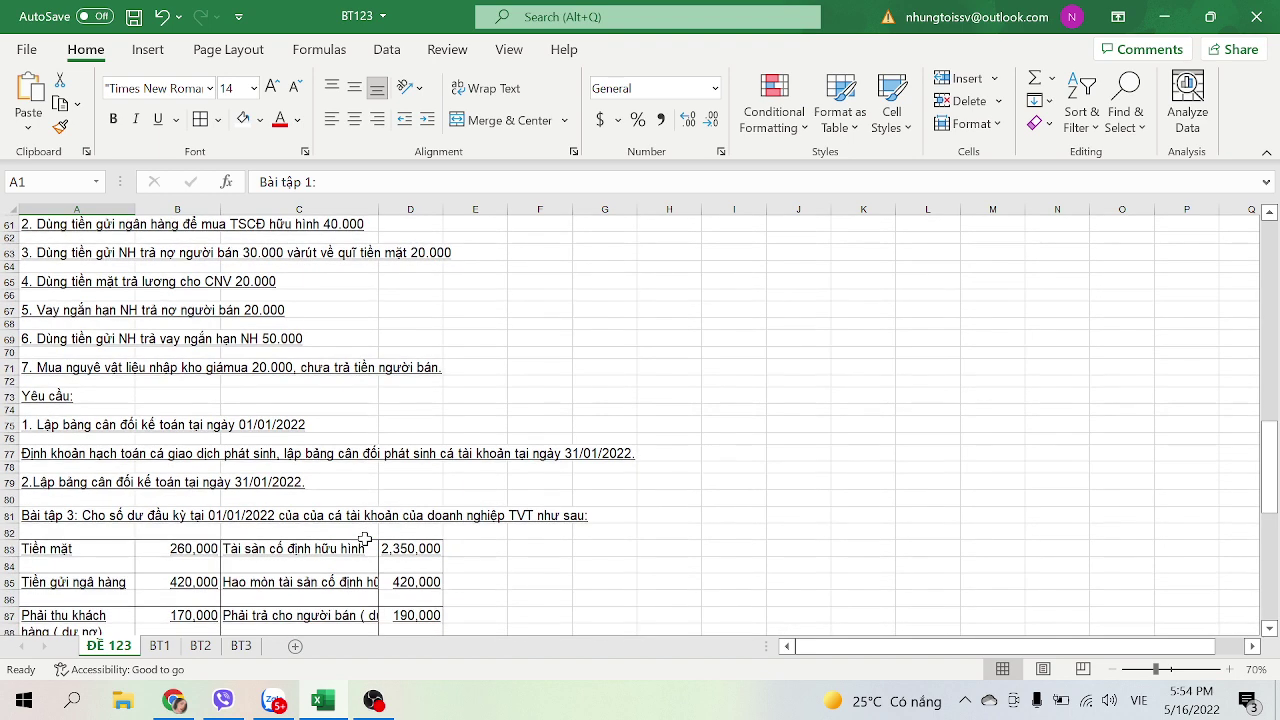
pyautogui.click(200, 645)
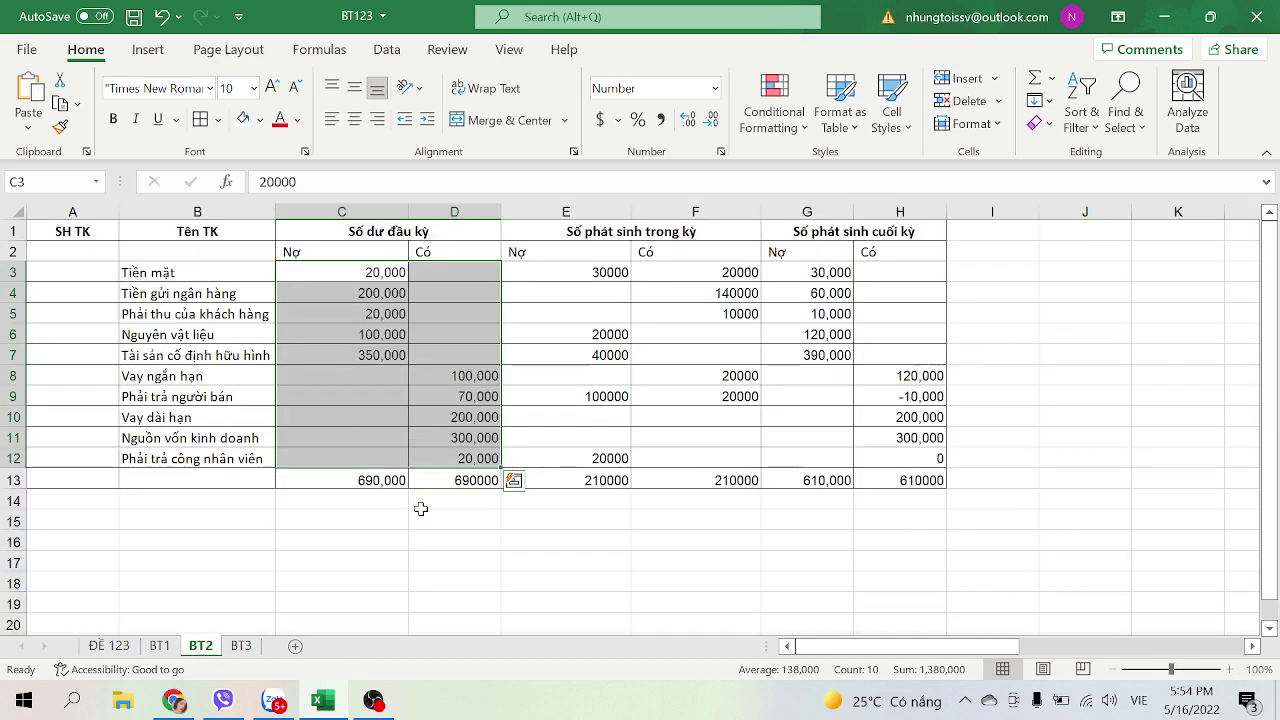
pyautogui.click(466, 604)
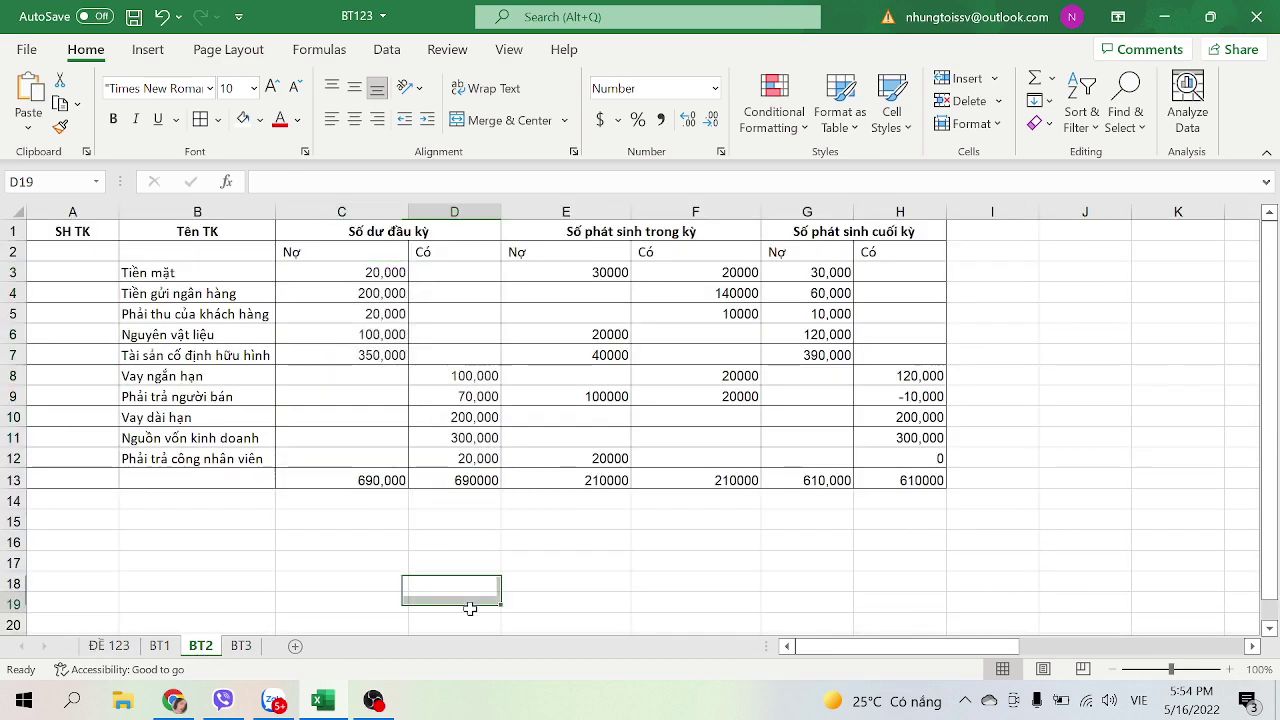
# Compare the Bài tập 2 opening balances as of 01/01/2022 on ĐỀ 123 with the opening columns on BT2.
pyautogui.click(110, 645)
pyautogui.scroll(1, 314, 518)
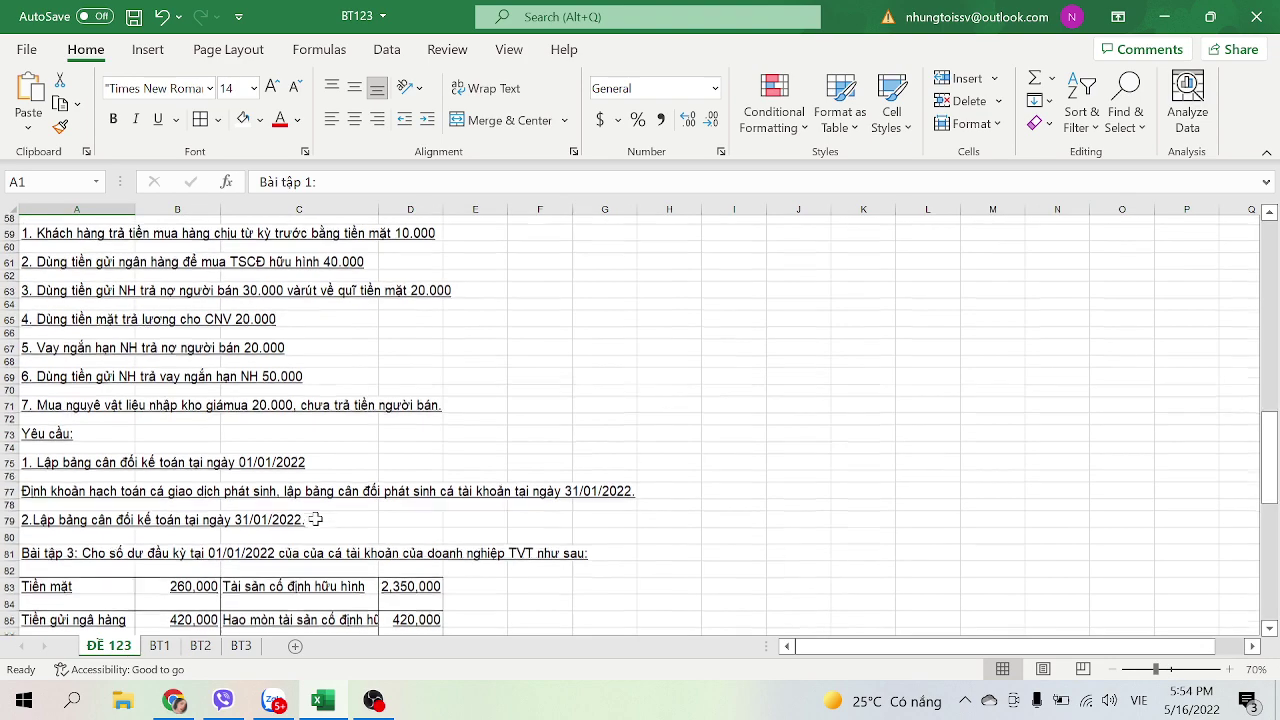
pyautogui.scroll(6, 314, 518)
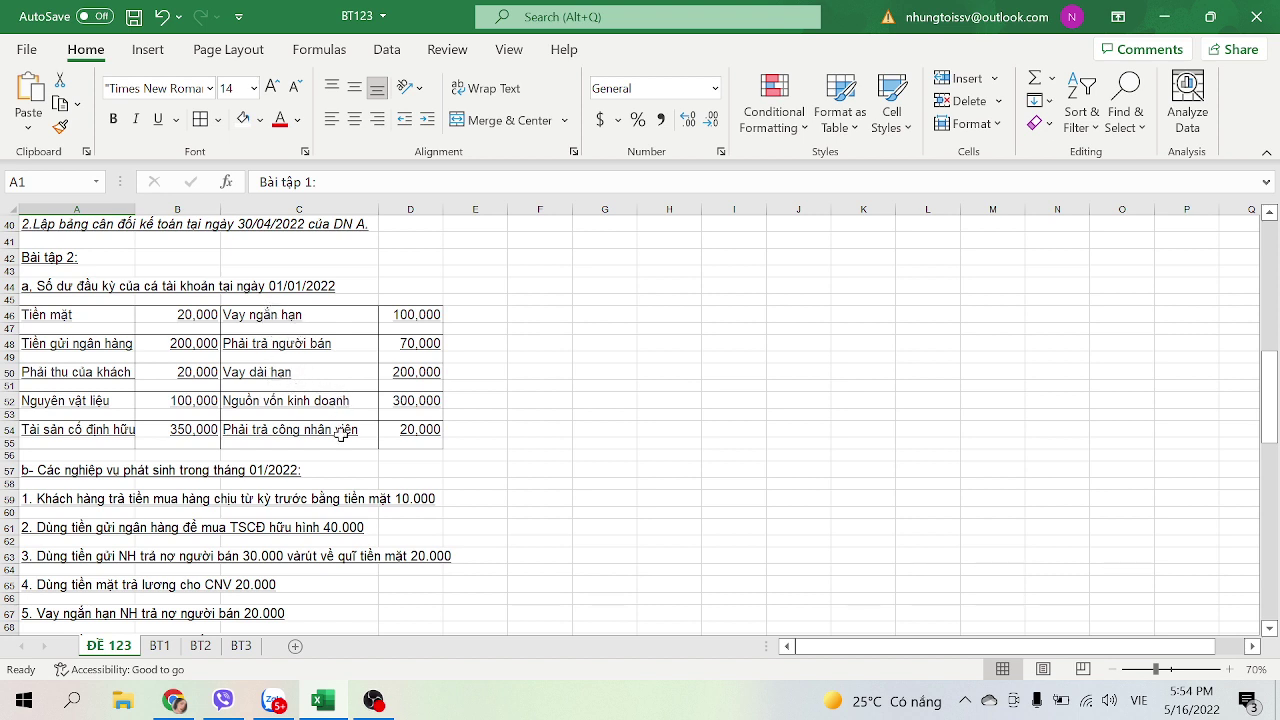
pyautogui.click(201, 646)
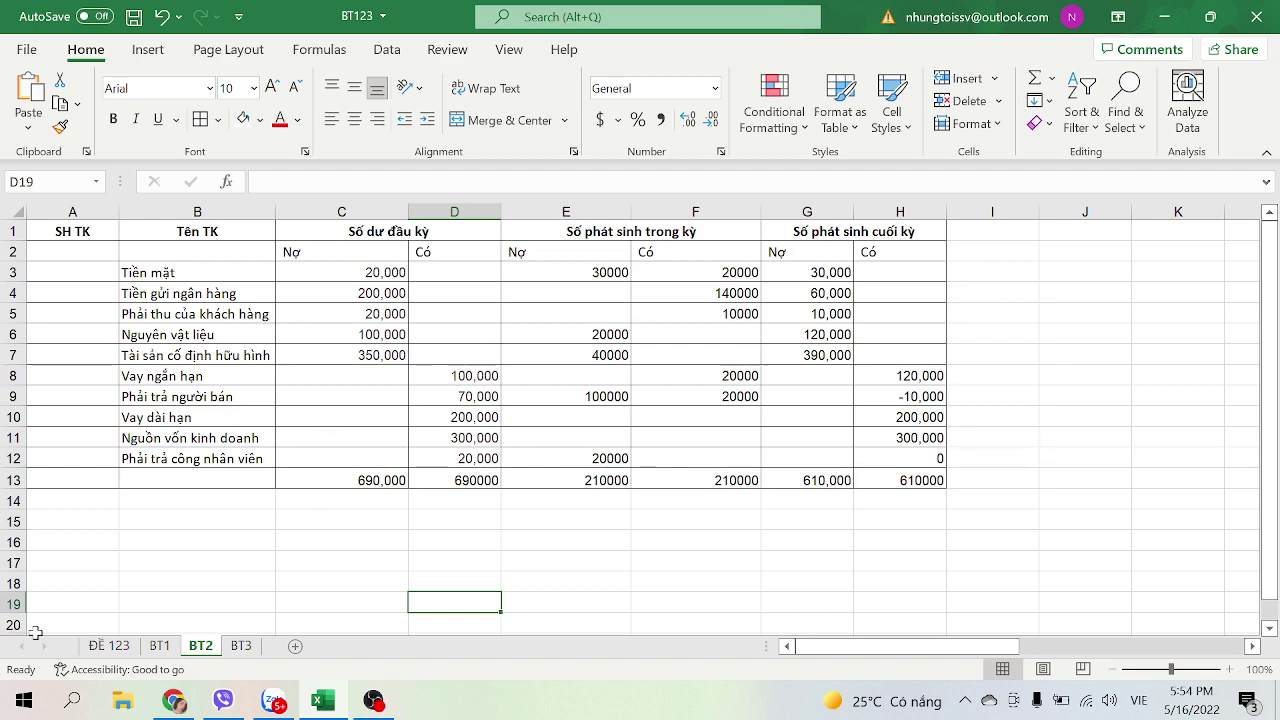
pyautogui.click(105, 646)
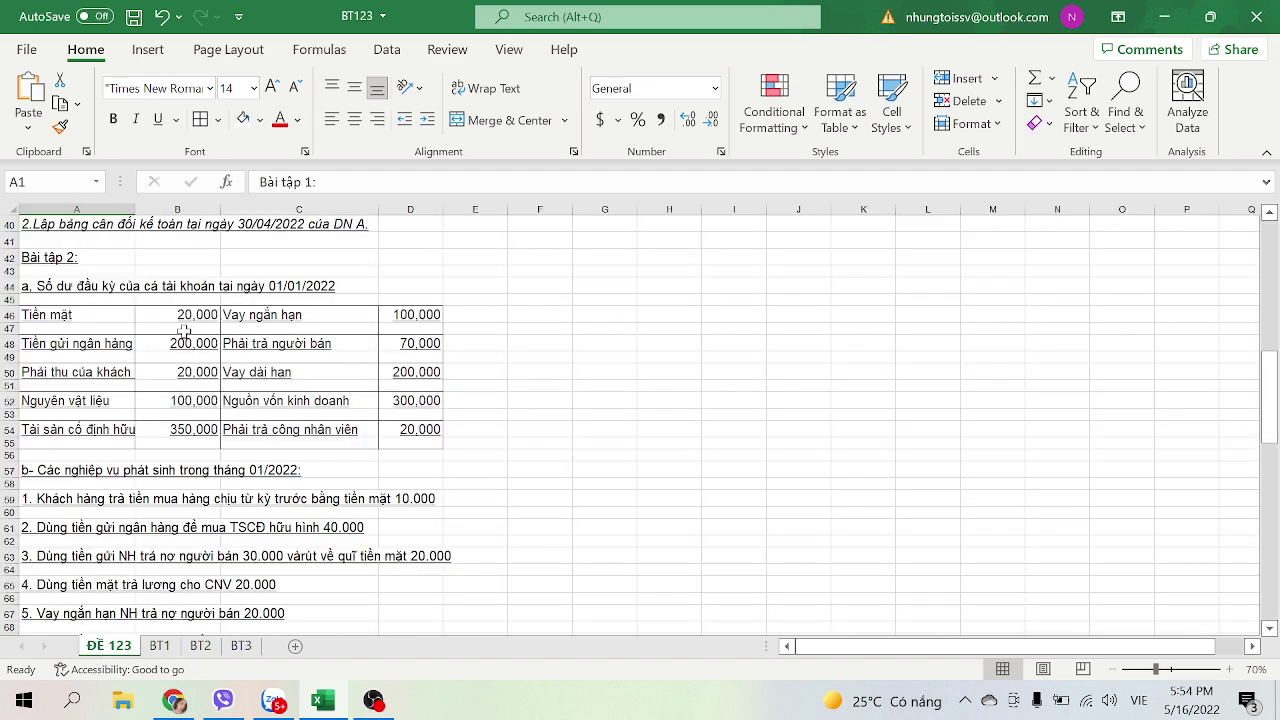
pyautogui.click(201, 646)
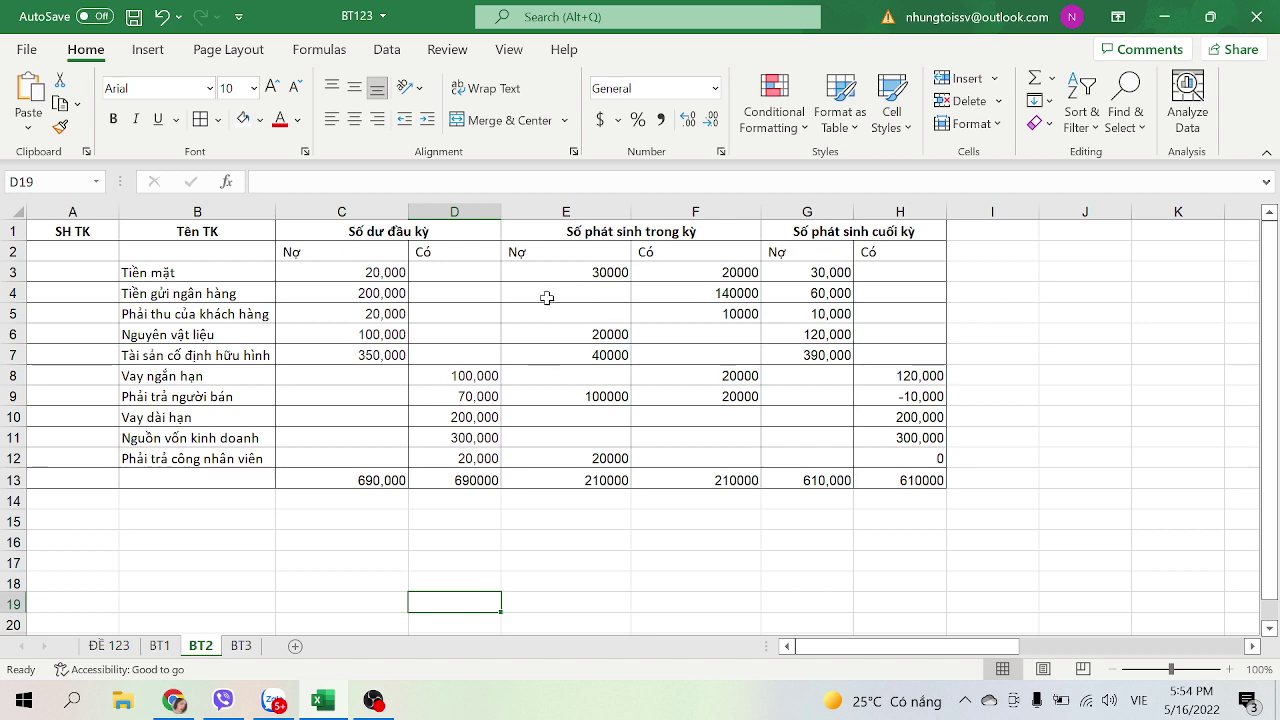
# Compare the Bài tập 2 customer debt collection in cash of 10.000 on ĐỀ 123 with the period movements on BT2.
pyautogui.click(100, 645)
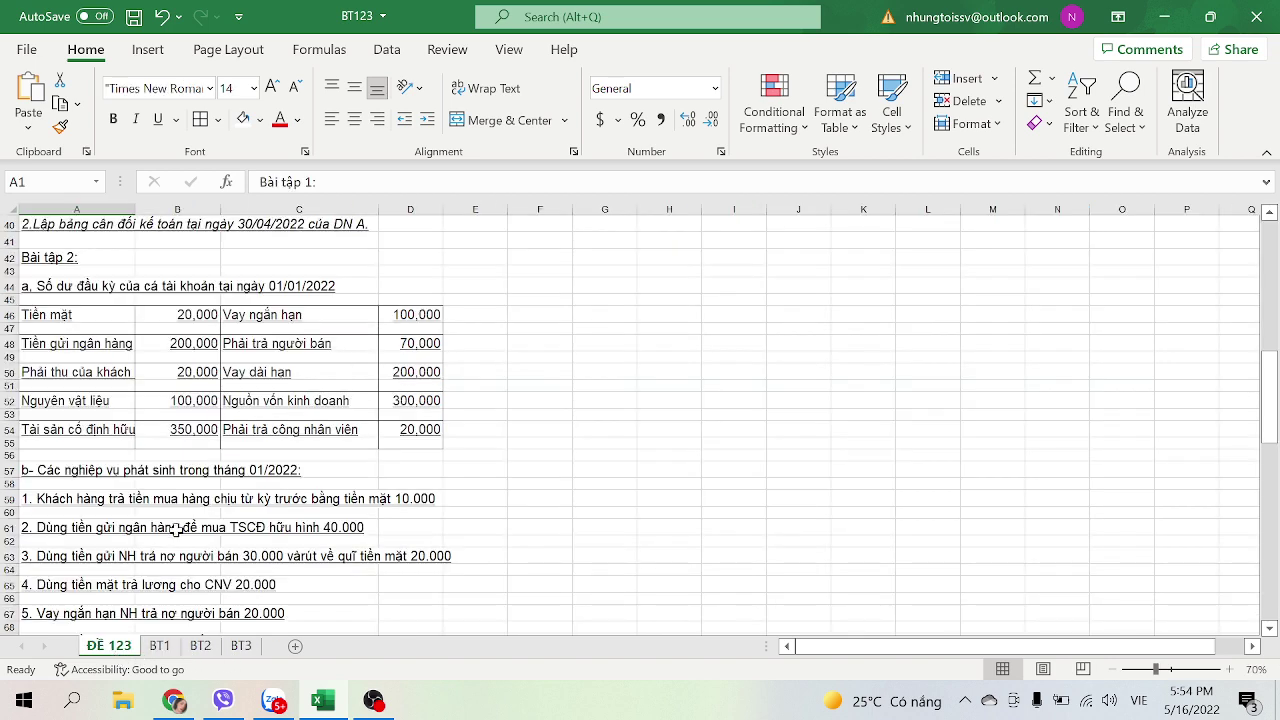
pyautogui.scroll(-6, 208, 483)
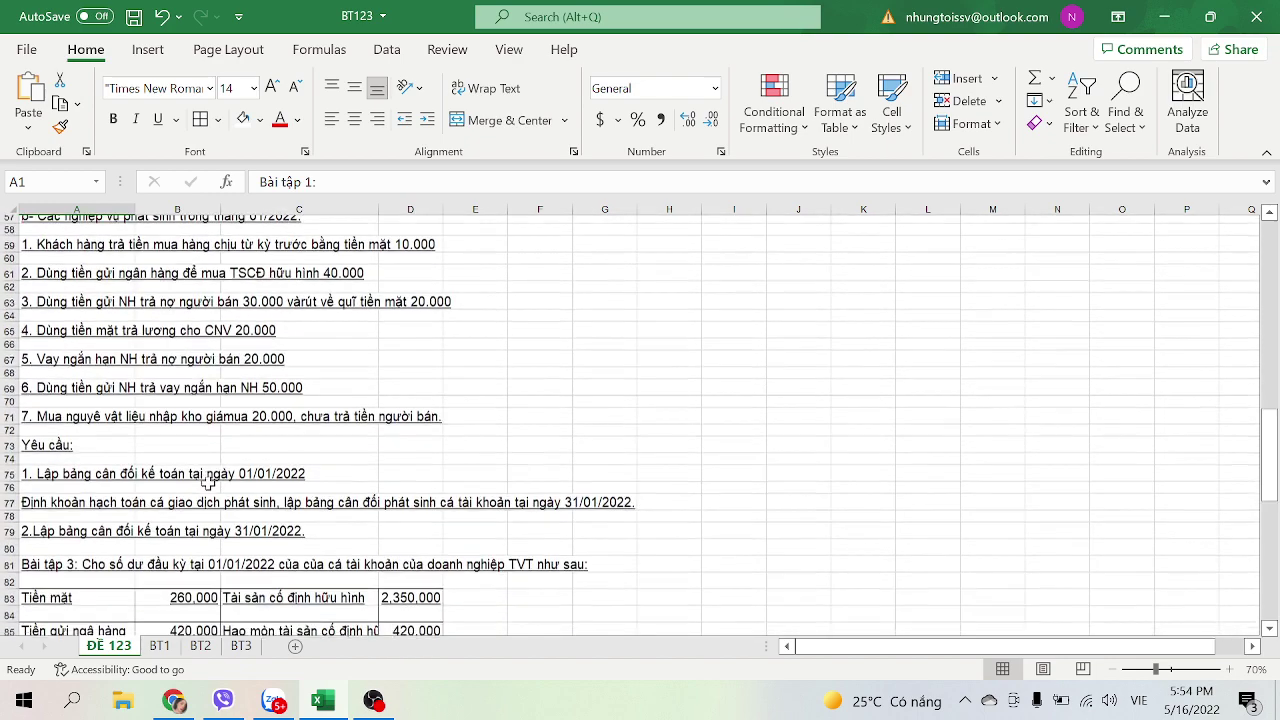
pyautogui.scroll(2, 492, 425)
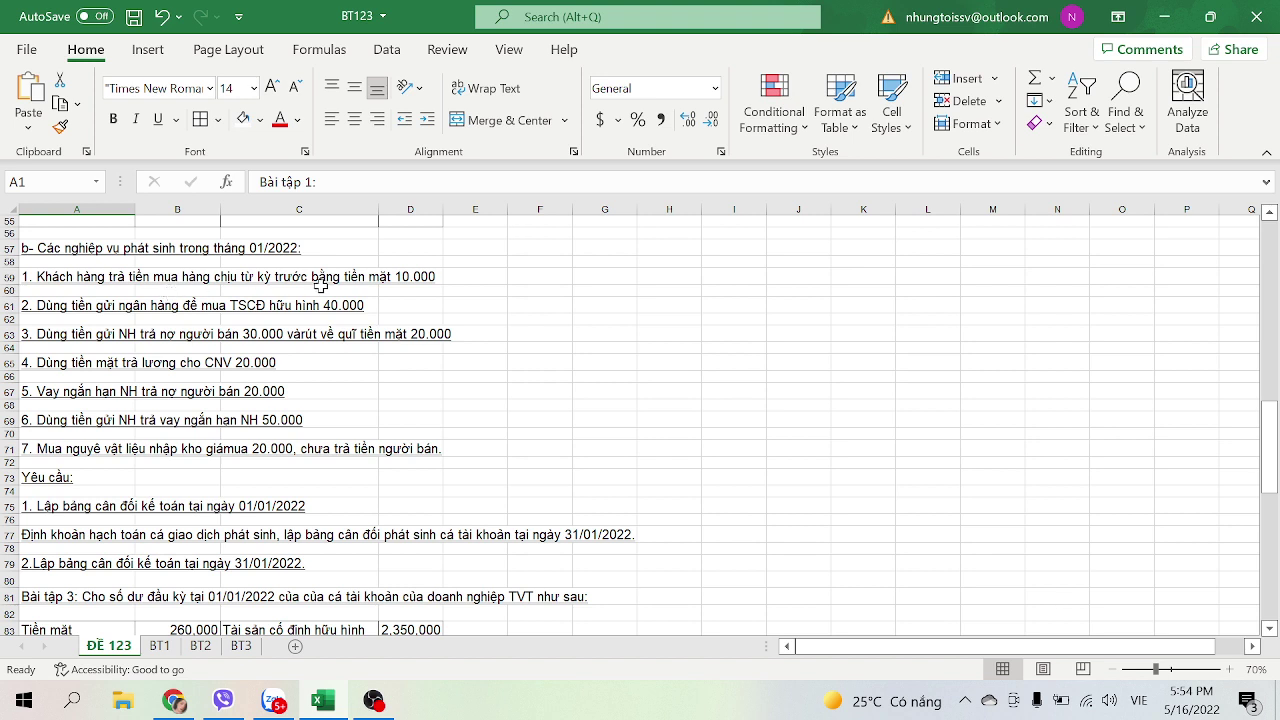
pyautogui.click(201, 646)
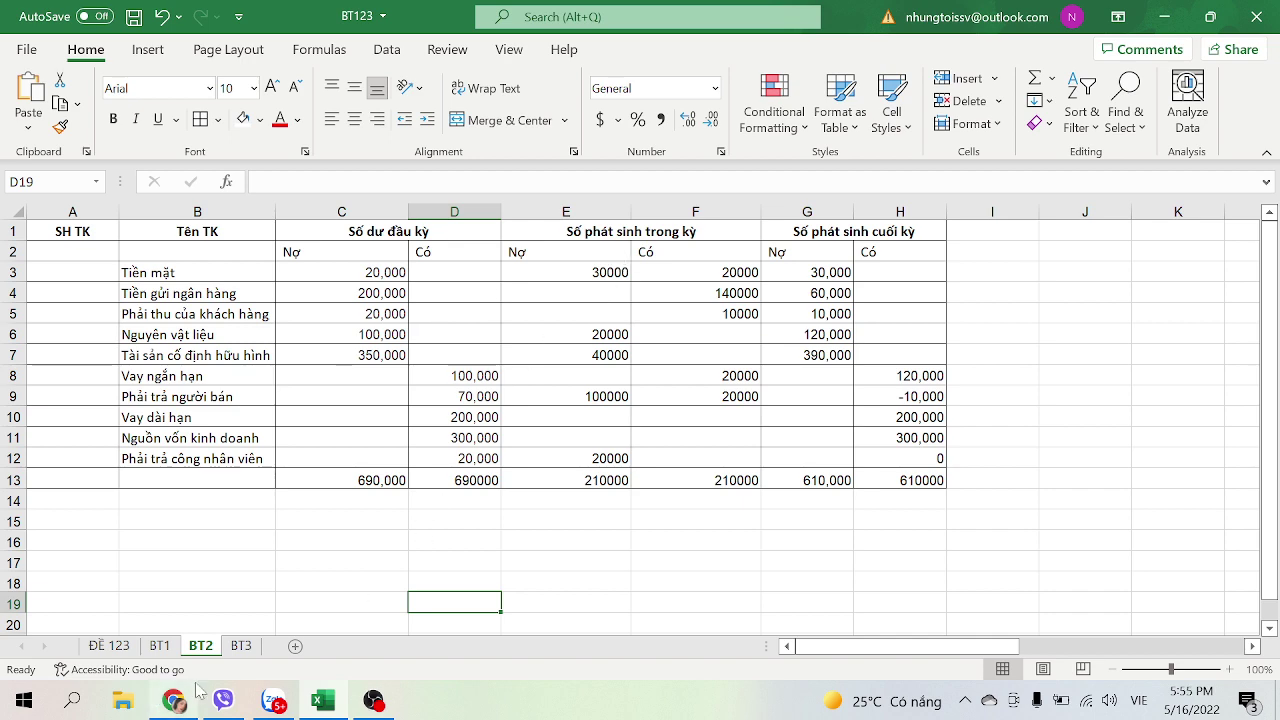
pyautogui.click(110, 646)
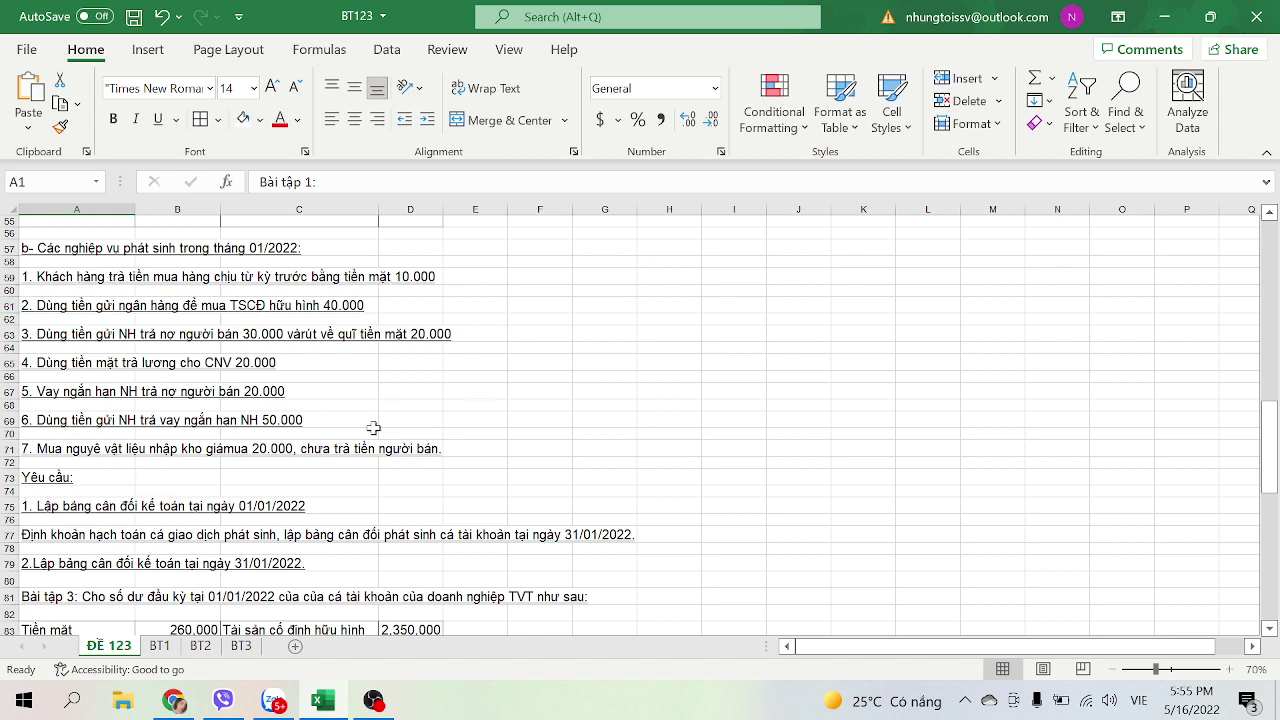
pyautogui.click(200, 646)
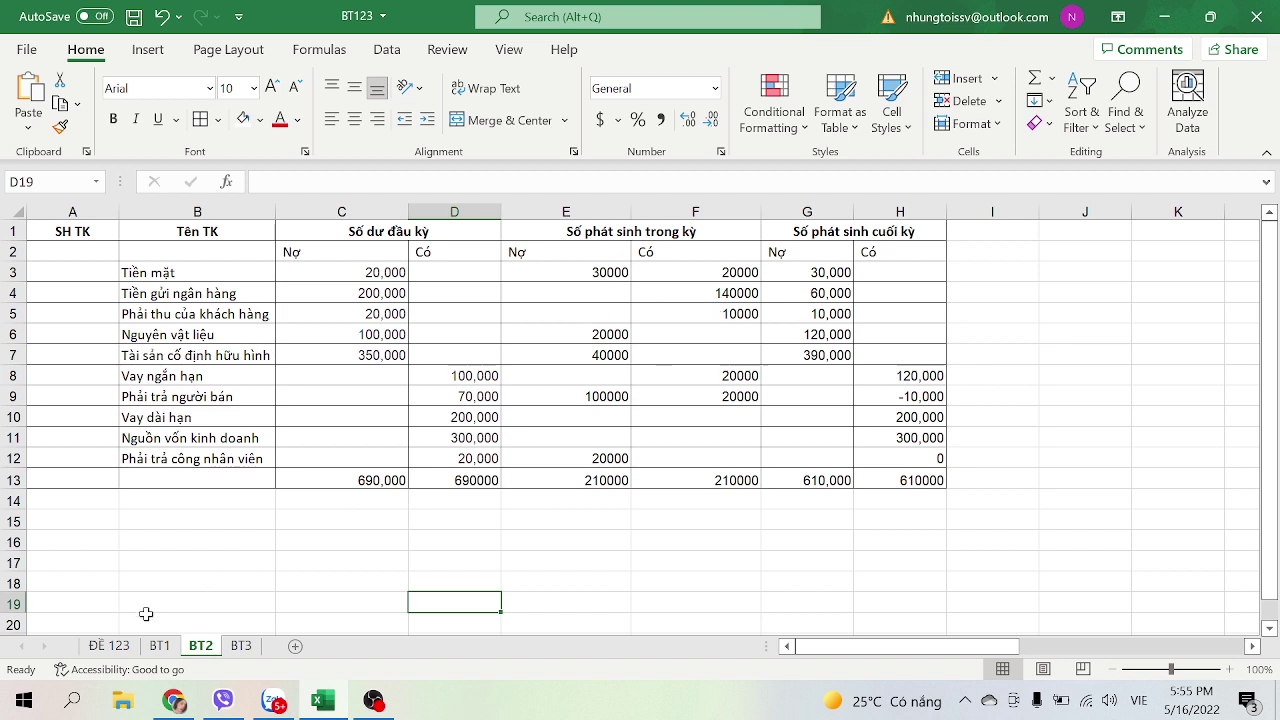
# Cross-check the tangible fixed asset purchase, supplier payment and cash withdrawal from the bank on ĐỀ 123 with the BT2 debit and credit movements.
pyautogui.click(95, 645)
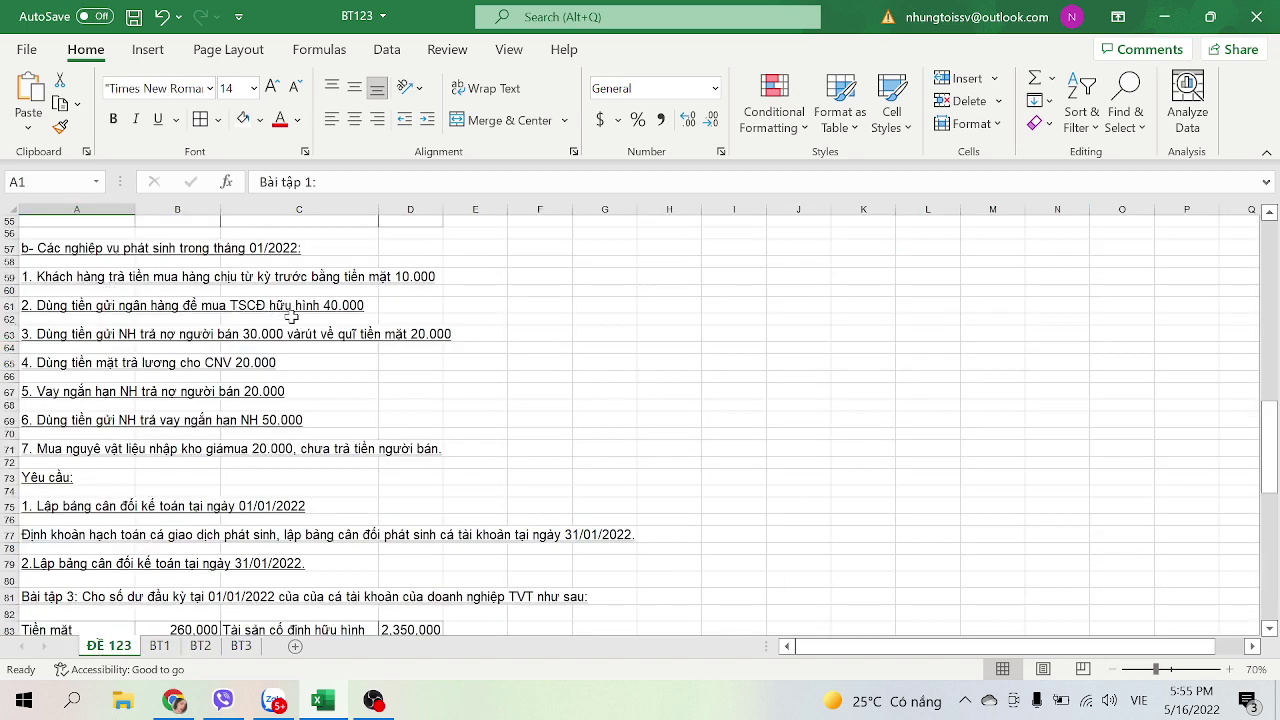
pyautogui.click(200, 645)
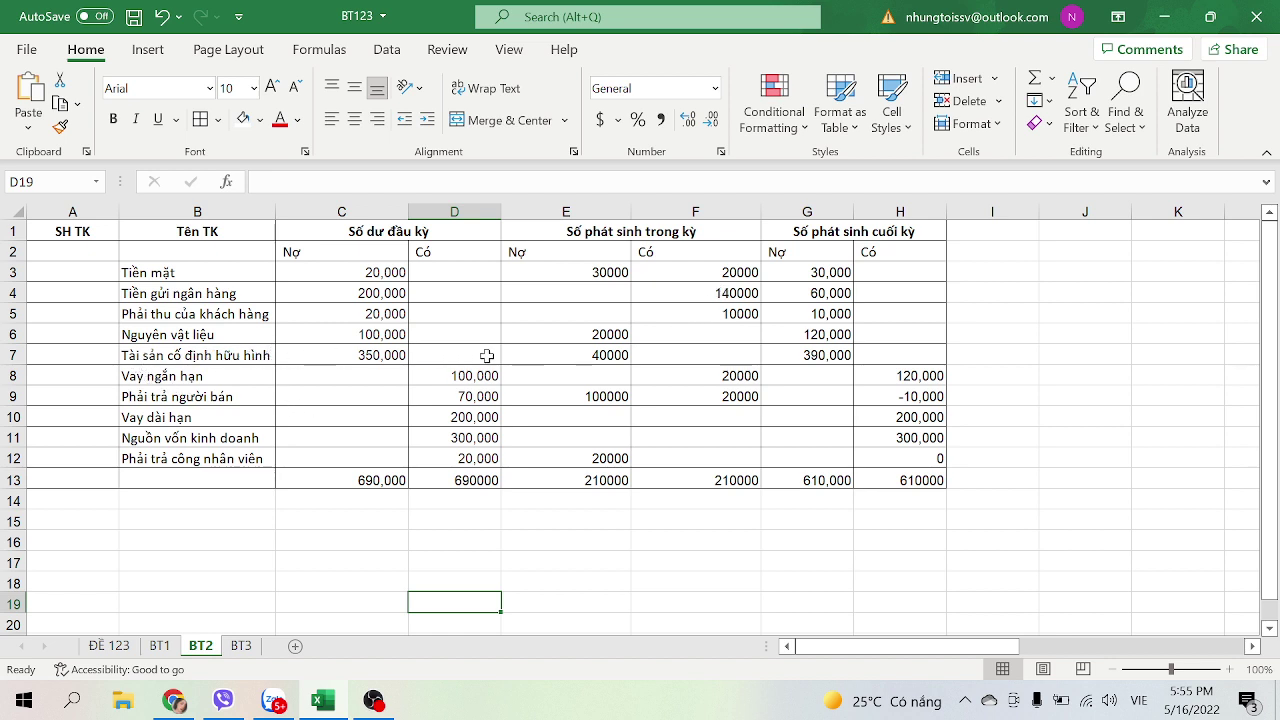
pyautogui.click(109, 645)
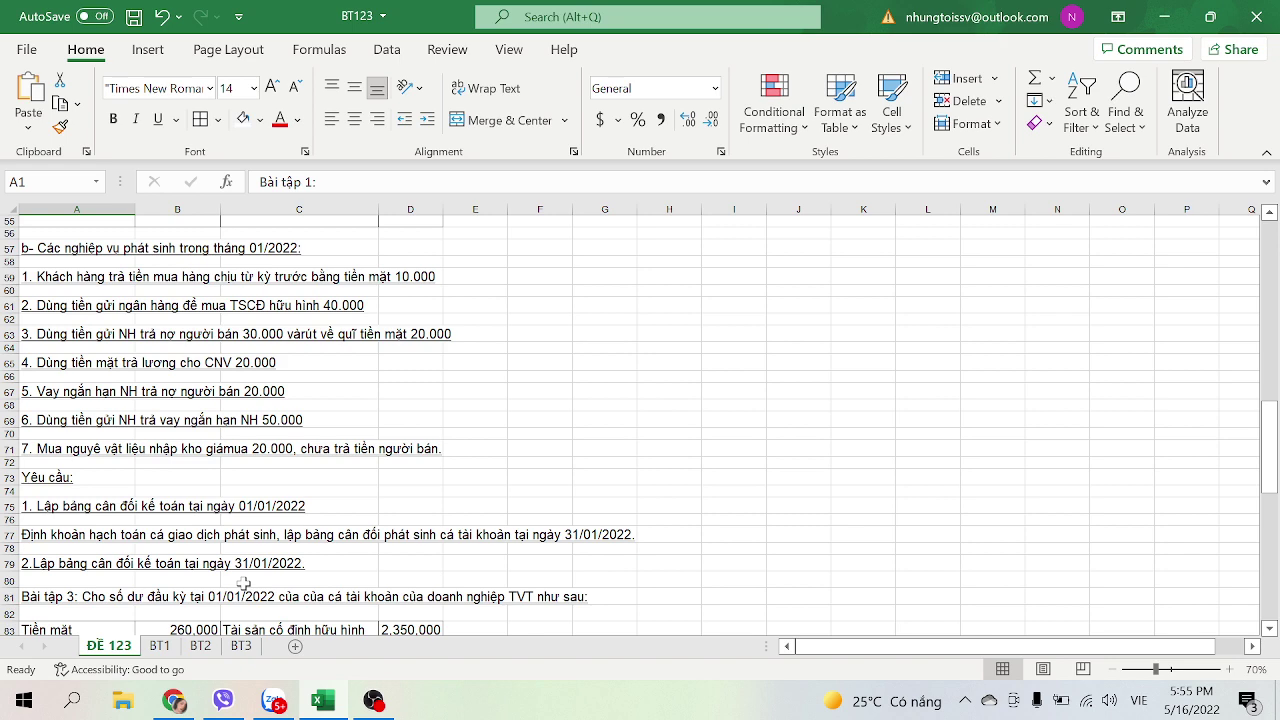
pyautogui.click(201, 646)
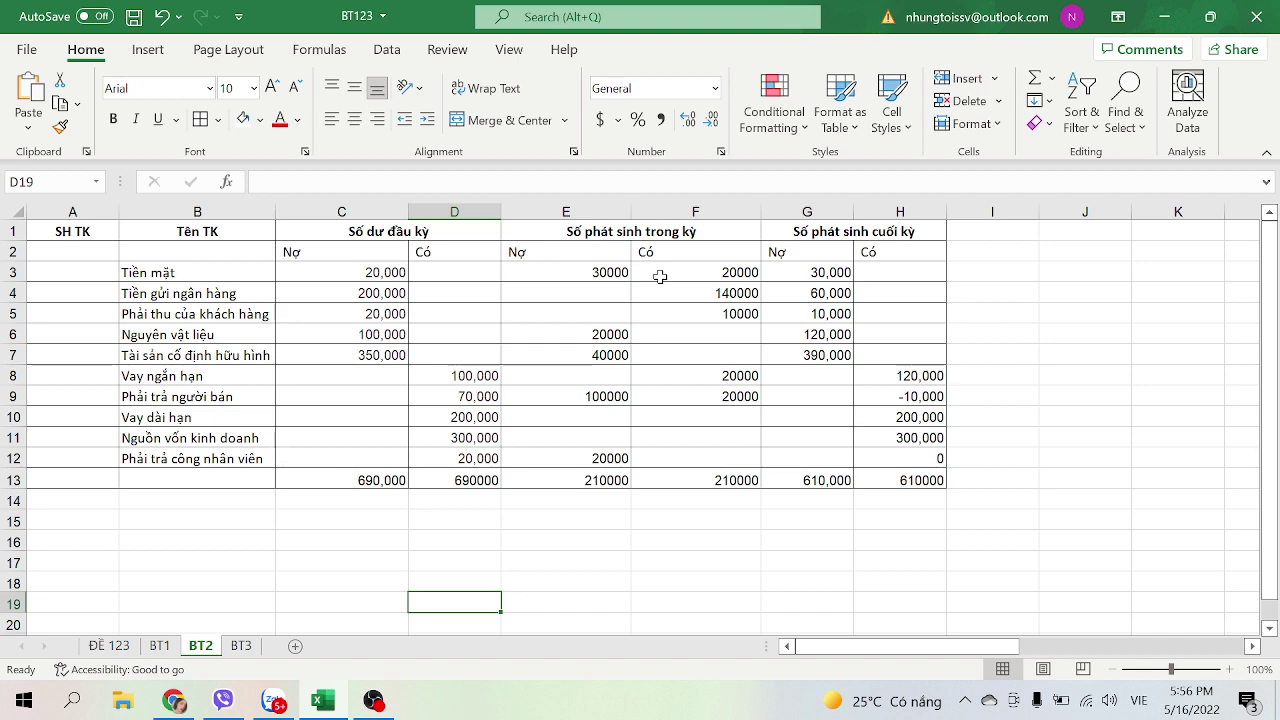
pyautogui.click(118, 646)
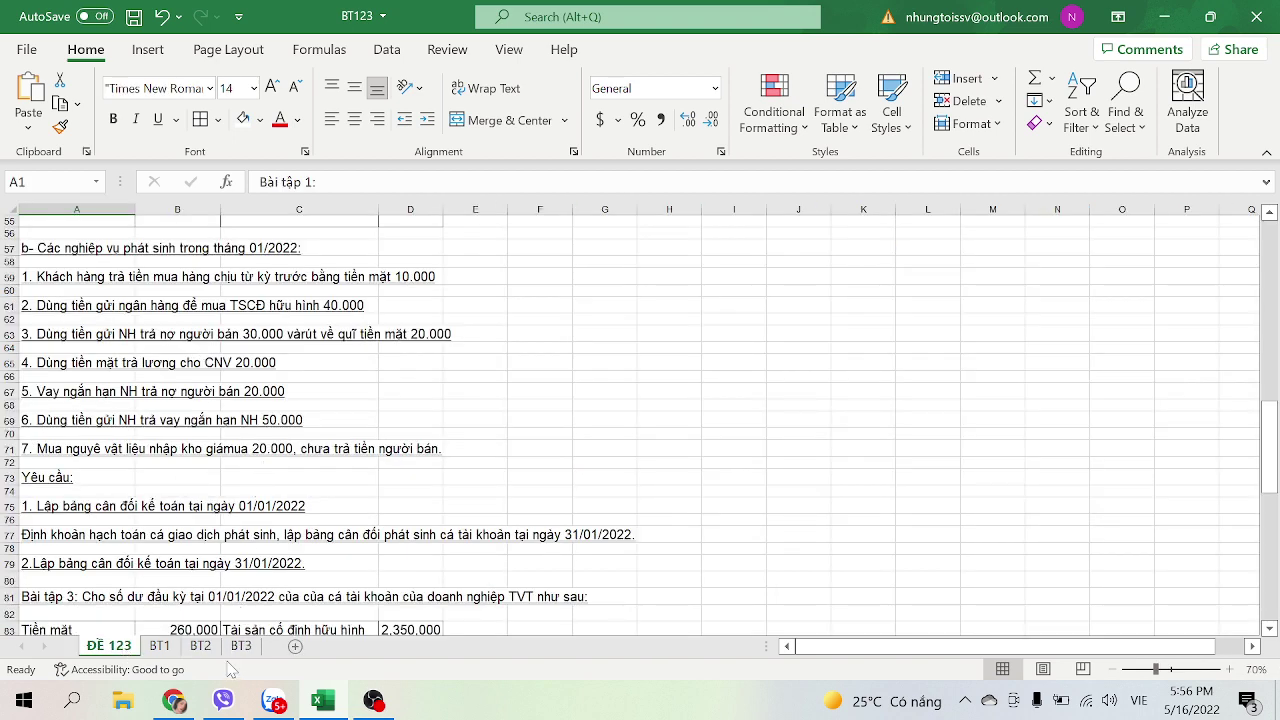
pyautogui.click(201, 646)
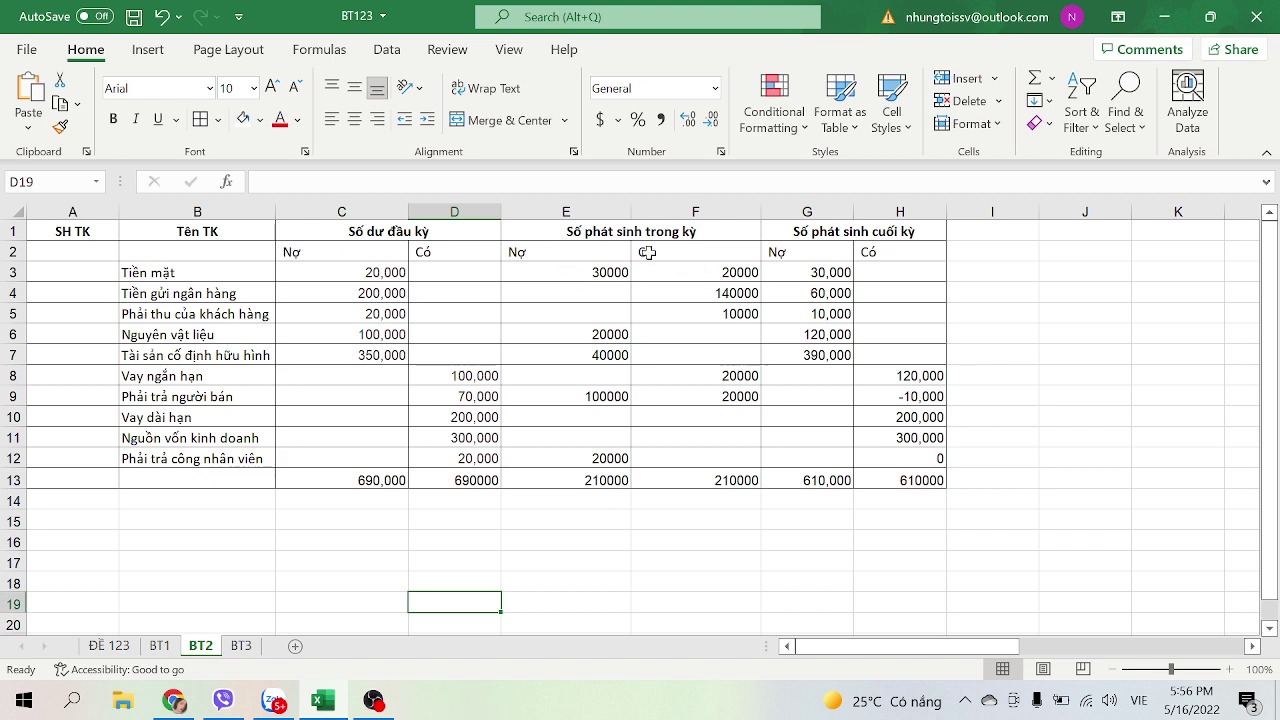
pyautogui.click(118, 645)
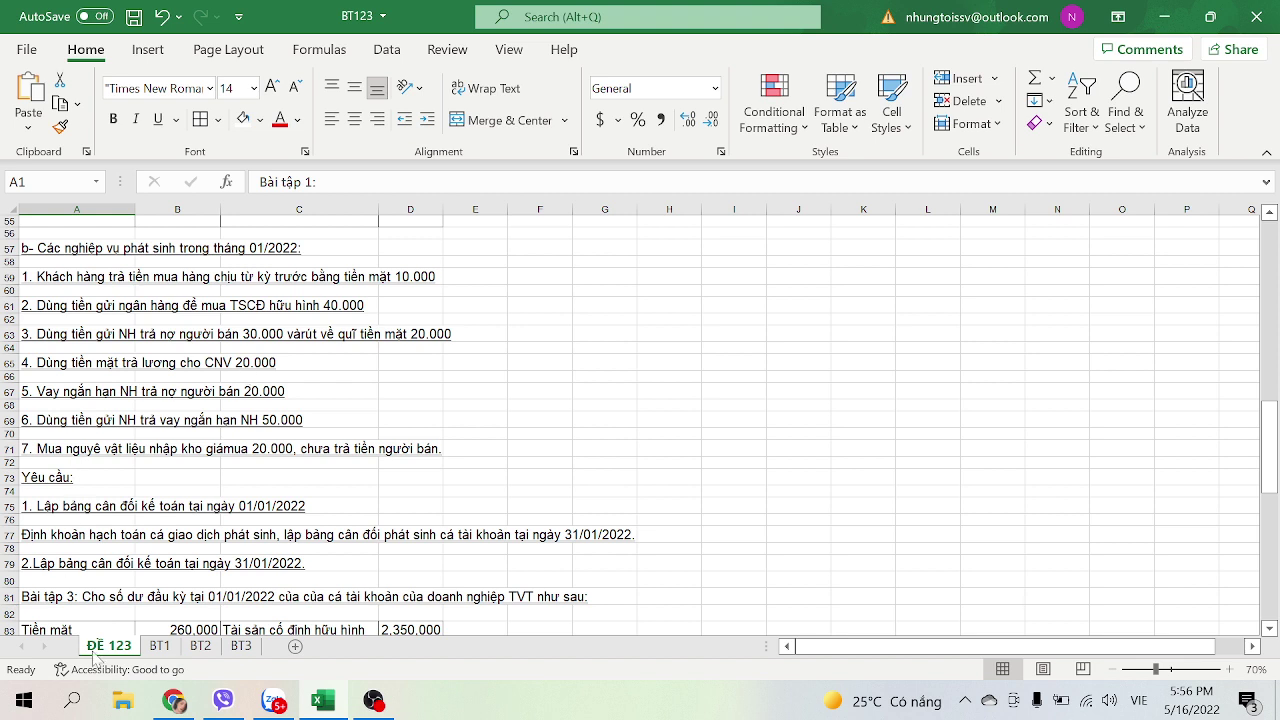
pyautogui.click(208, 651)
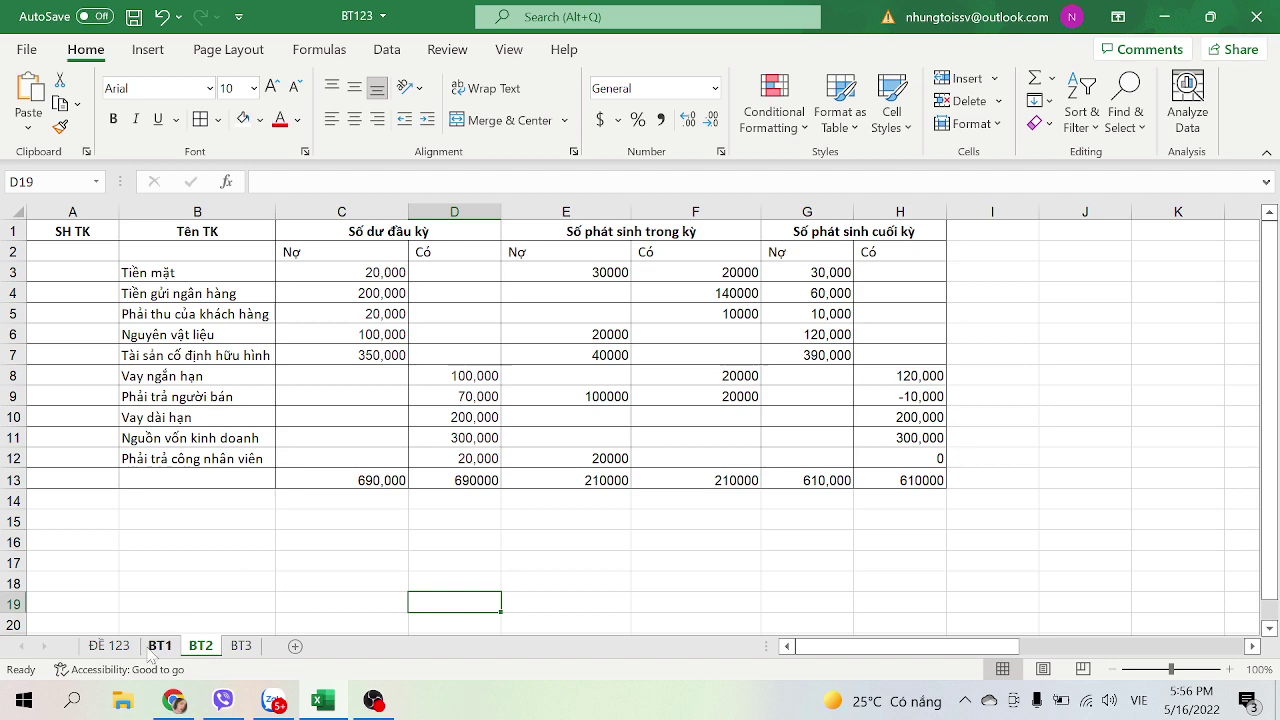
# Compare the cash wage payment and the short-term loan transactions of January 2022 on ĐỀ 123 with the BT2 entries.
pyautogui.click(109, 645)
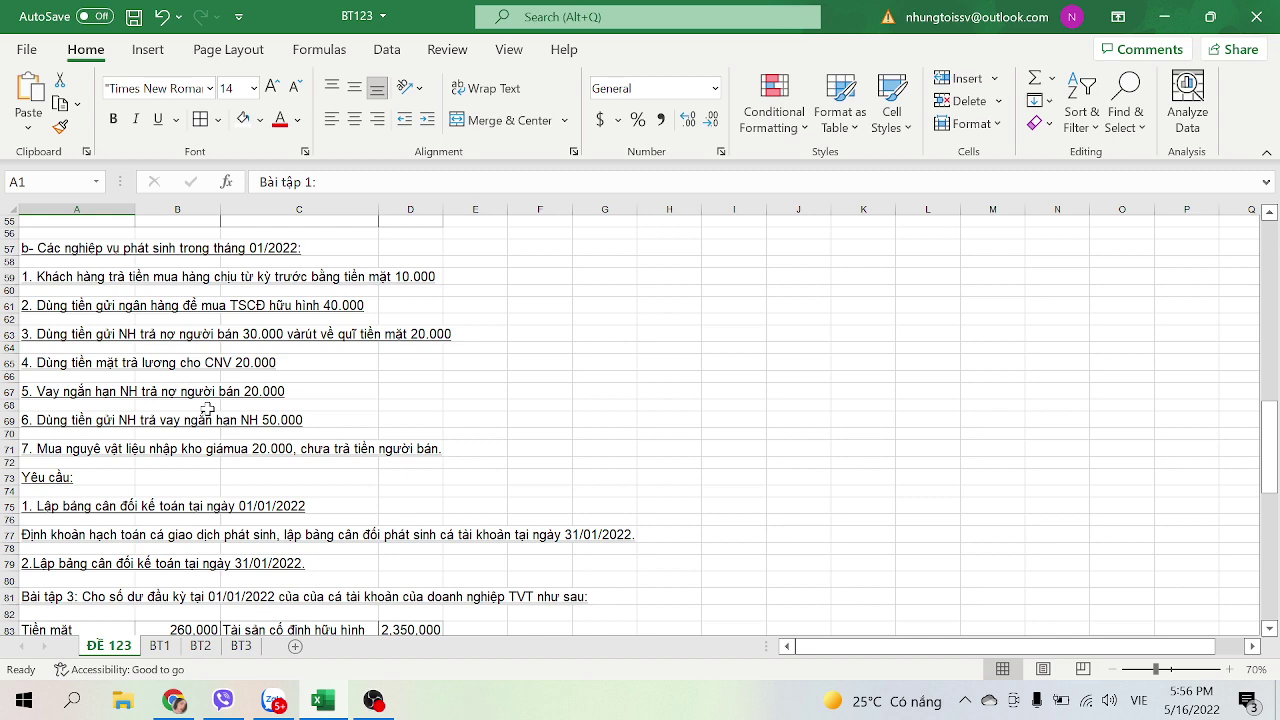
pyautogui.click(200, 646)
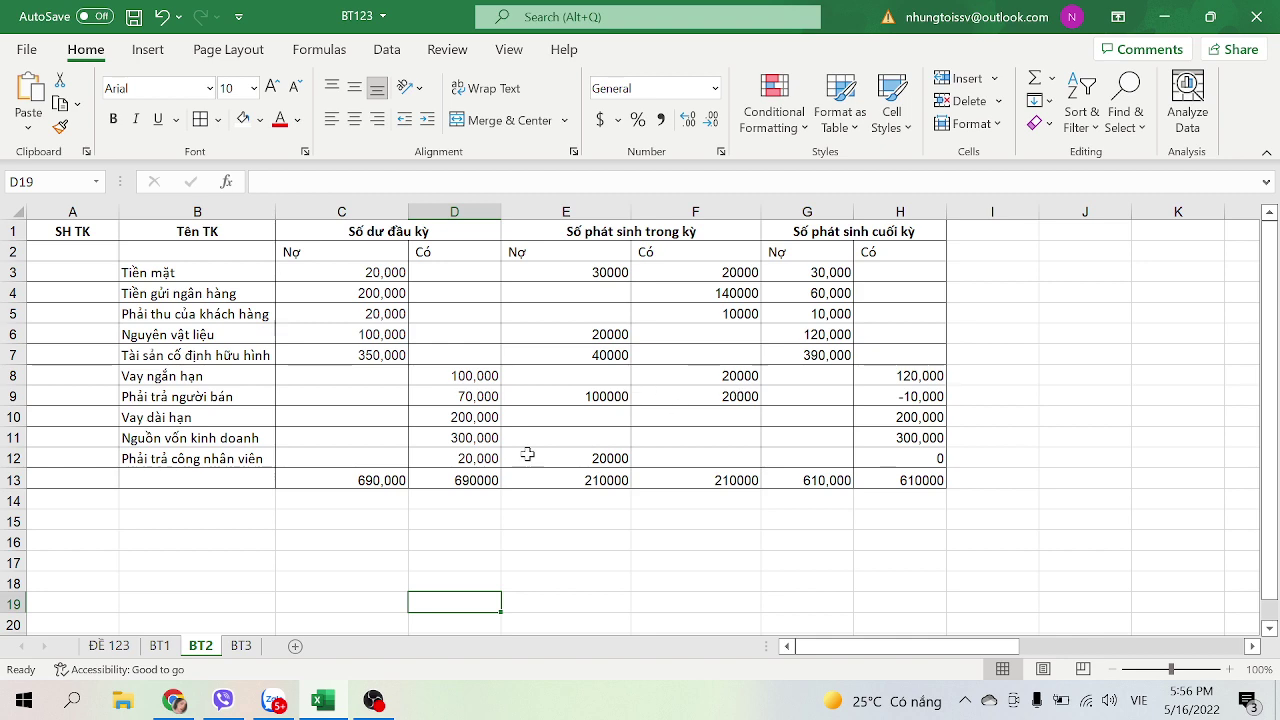
pyautogui.click(111, 645)
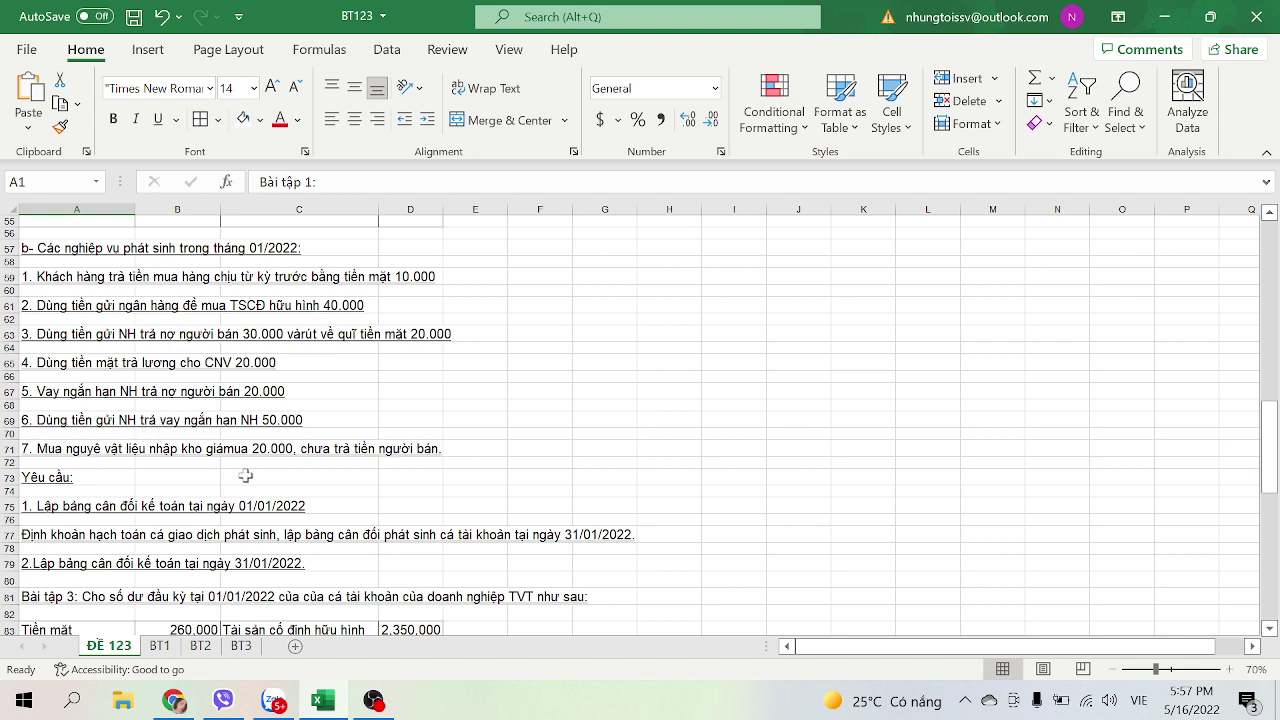
pyautogui.click(200, 645)
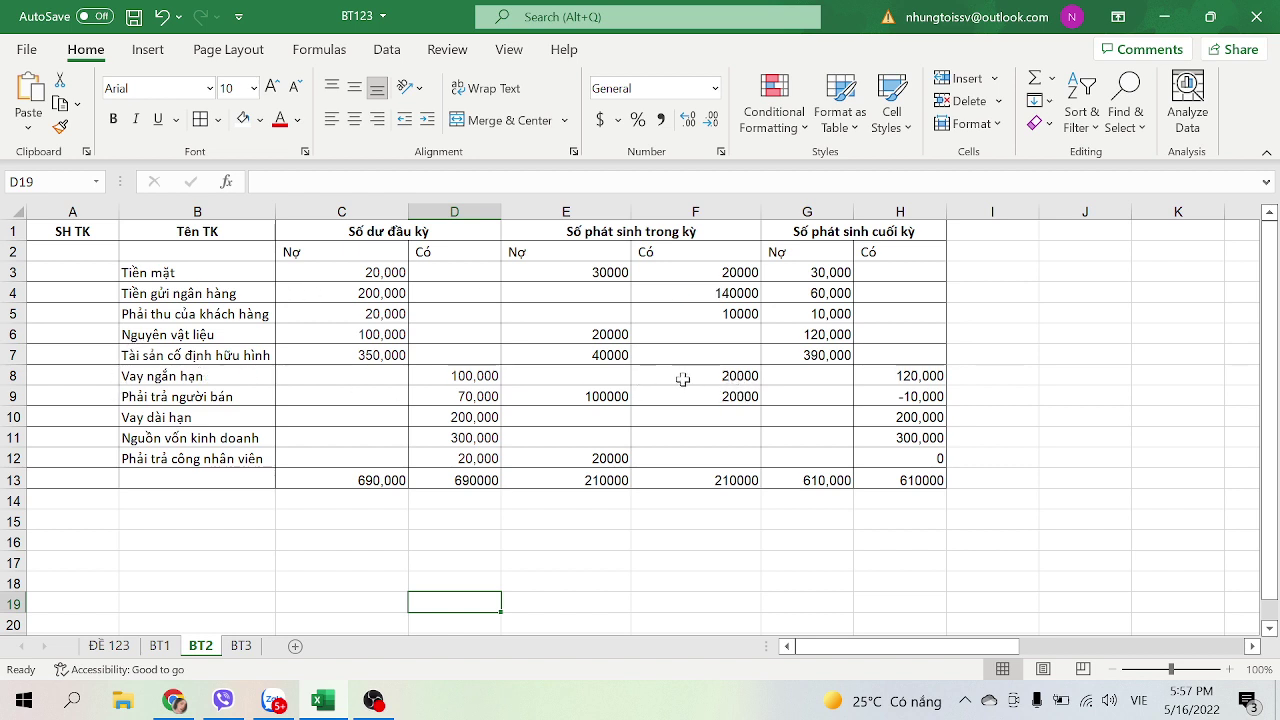
pyautogui.click(109, 645)
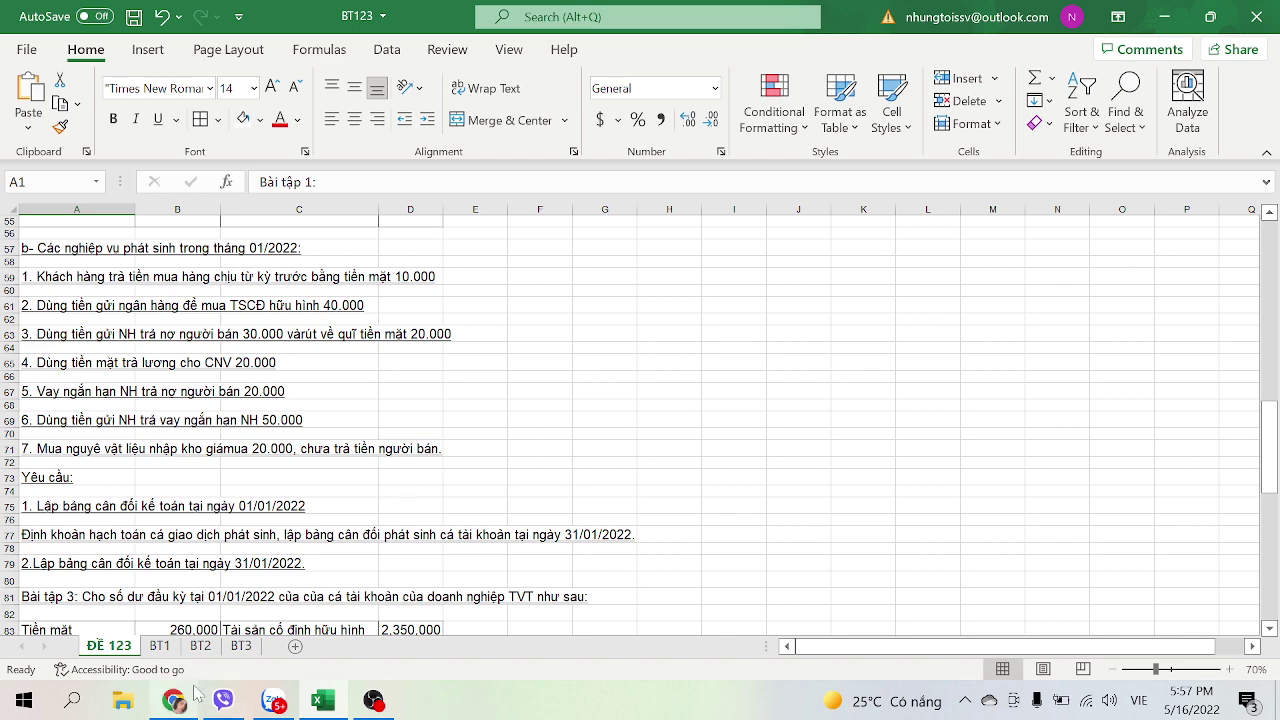
pyautogui.click(204, 648)
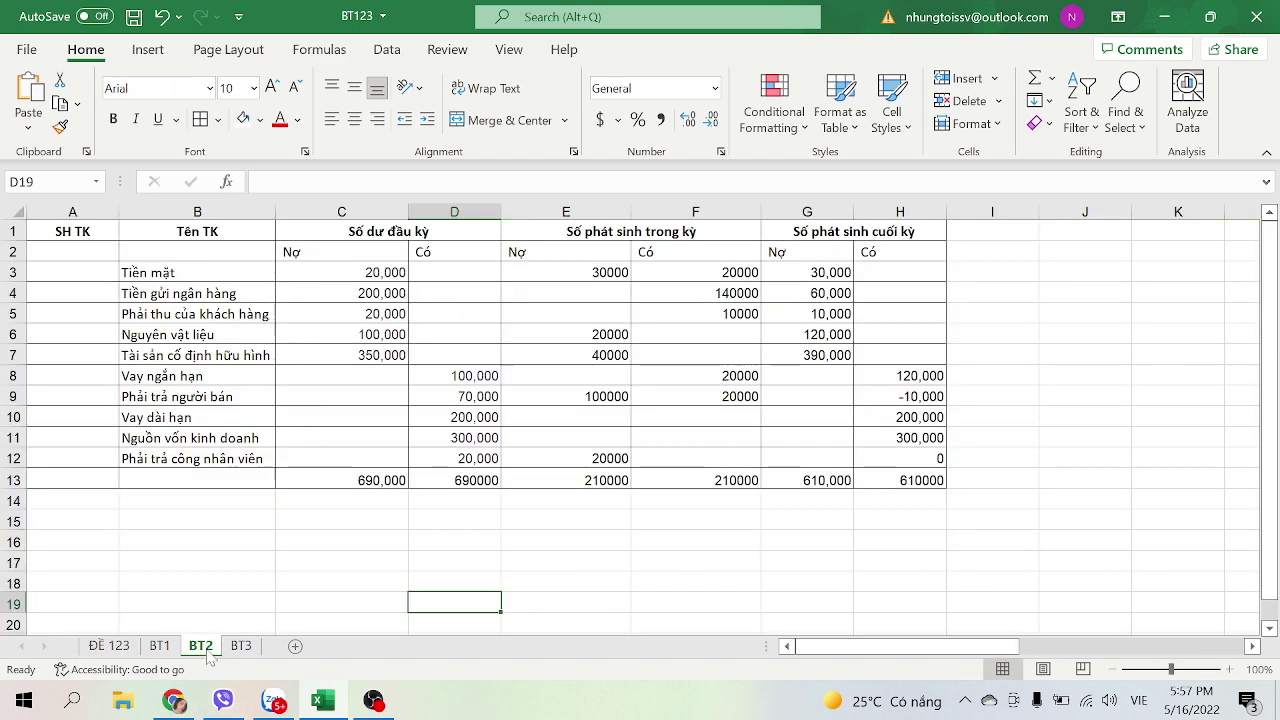
pyautogui.click(109, 645)
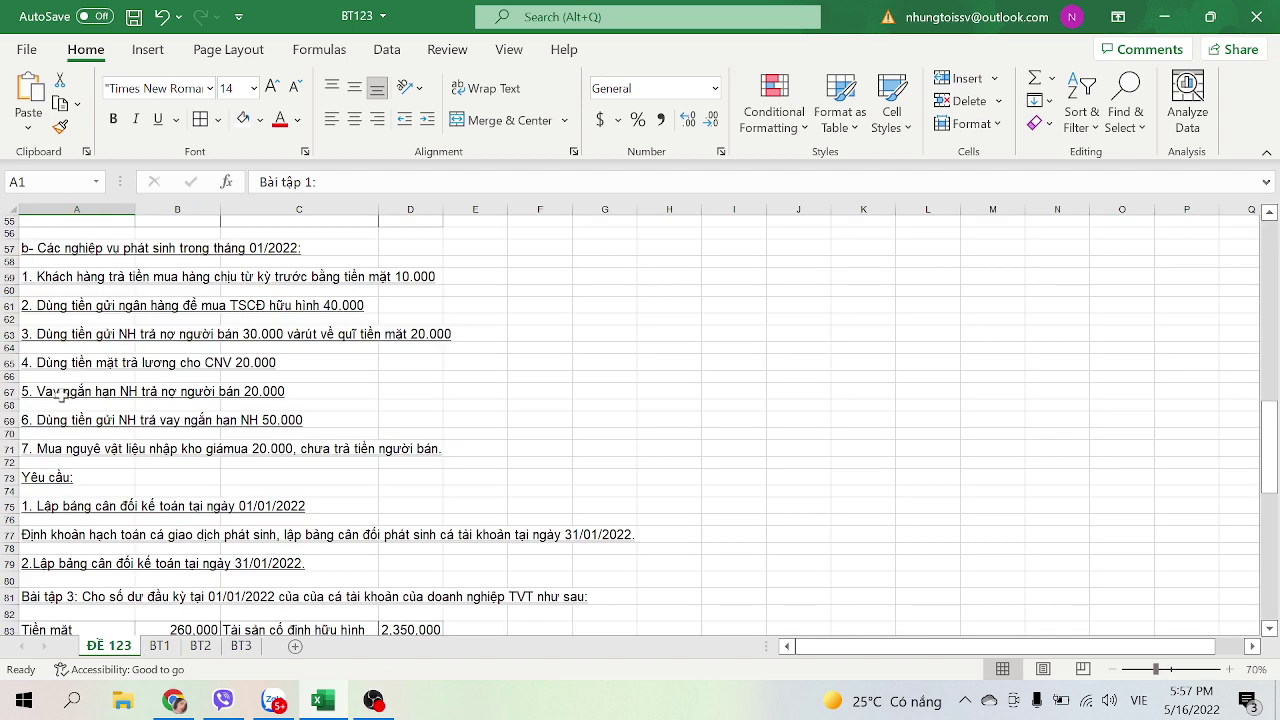
pyautogui.click(200, 646)
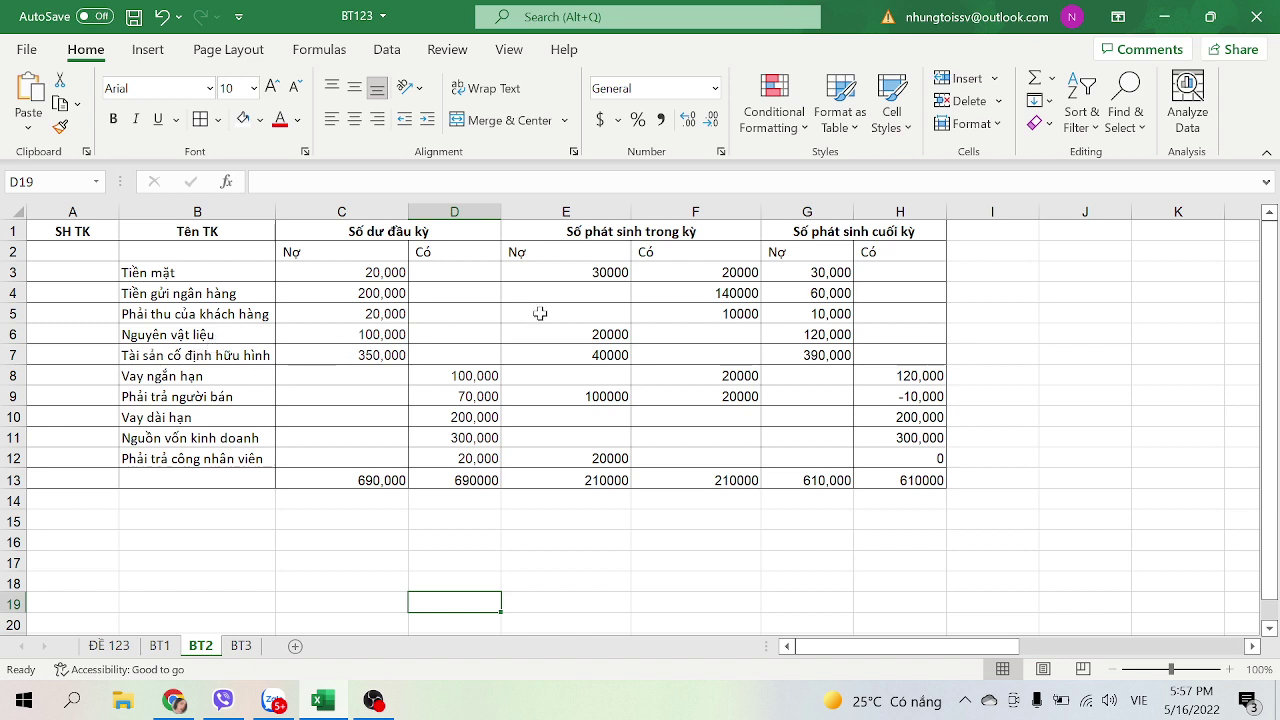
# Read the Bài tập 2 requirements on ĐỀ 123 and review the closing balances and totals on BT2.
pyautogui.click(126, 644)
pyautogui.scroll(-2, 318, 508)
pyautogui.scroll(-4, 312, 506)
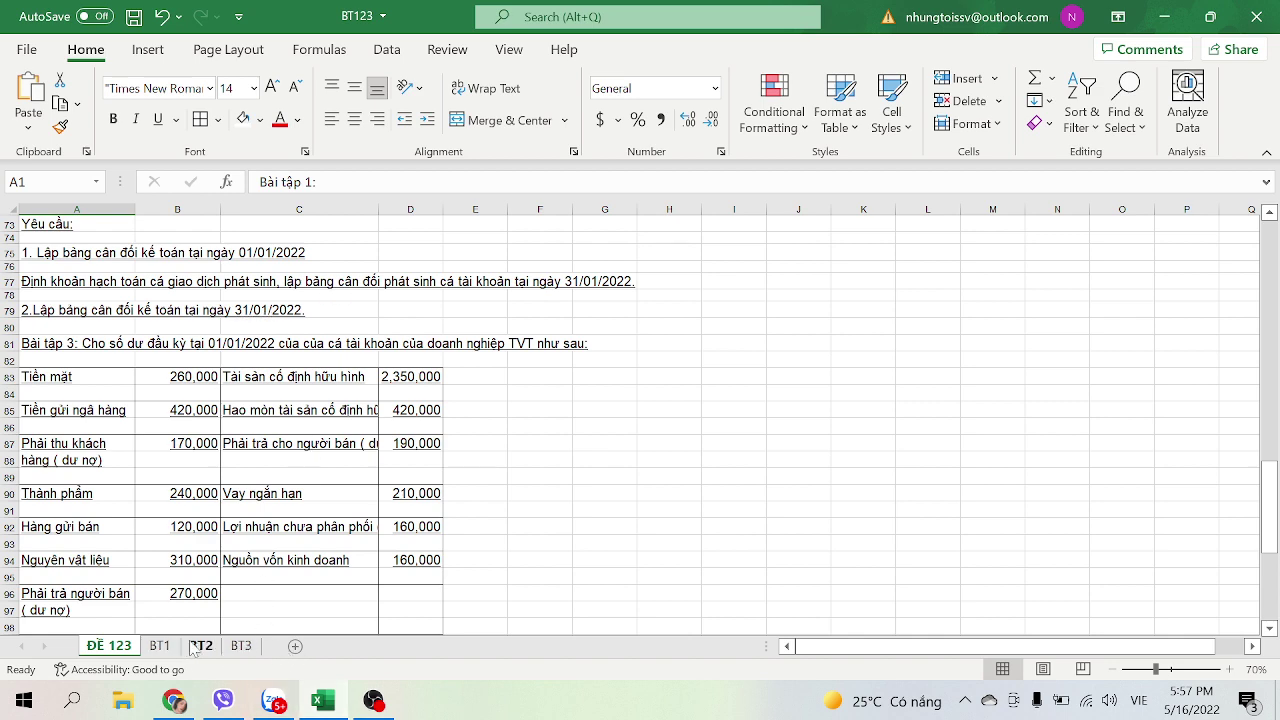
pyautogui.click(198, 646)
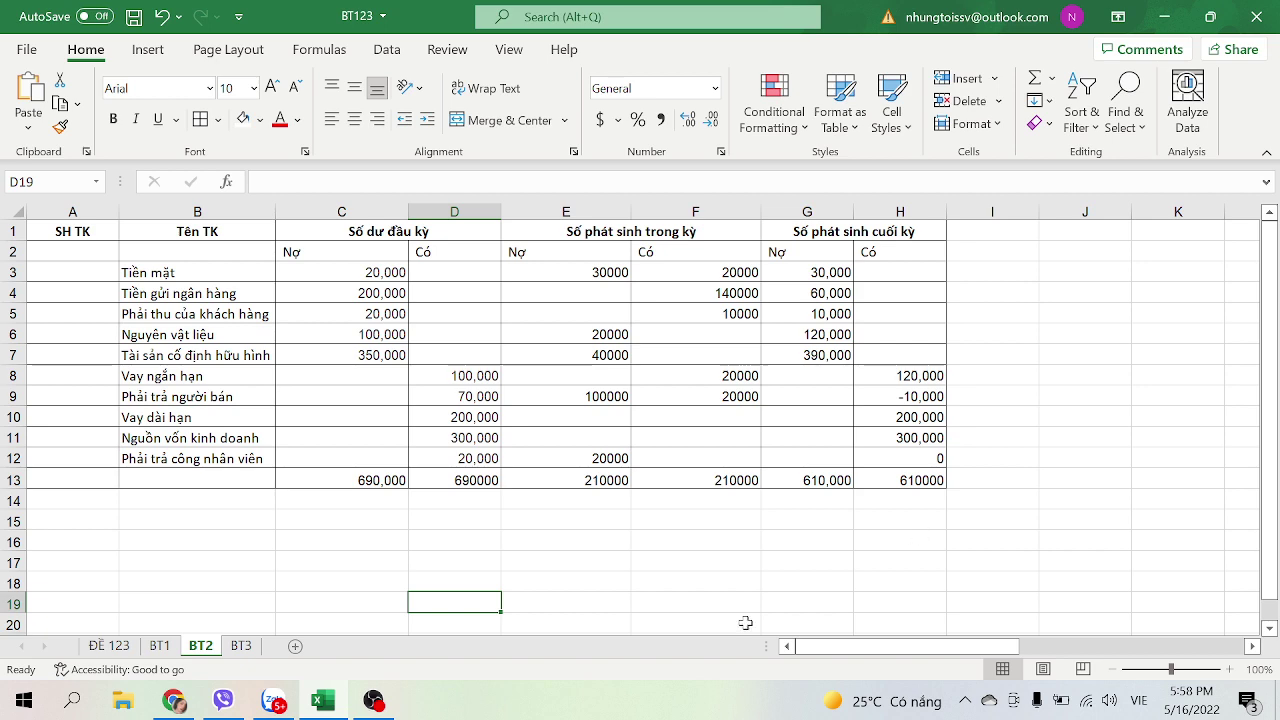
# Read the Bài tập 3 opening balances as of 01/01/2022, the period's transactions and the requirements on ĐỀ 123.
pyautogui.click(109, 645)
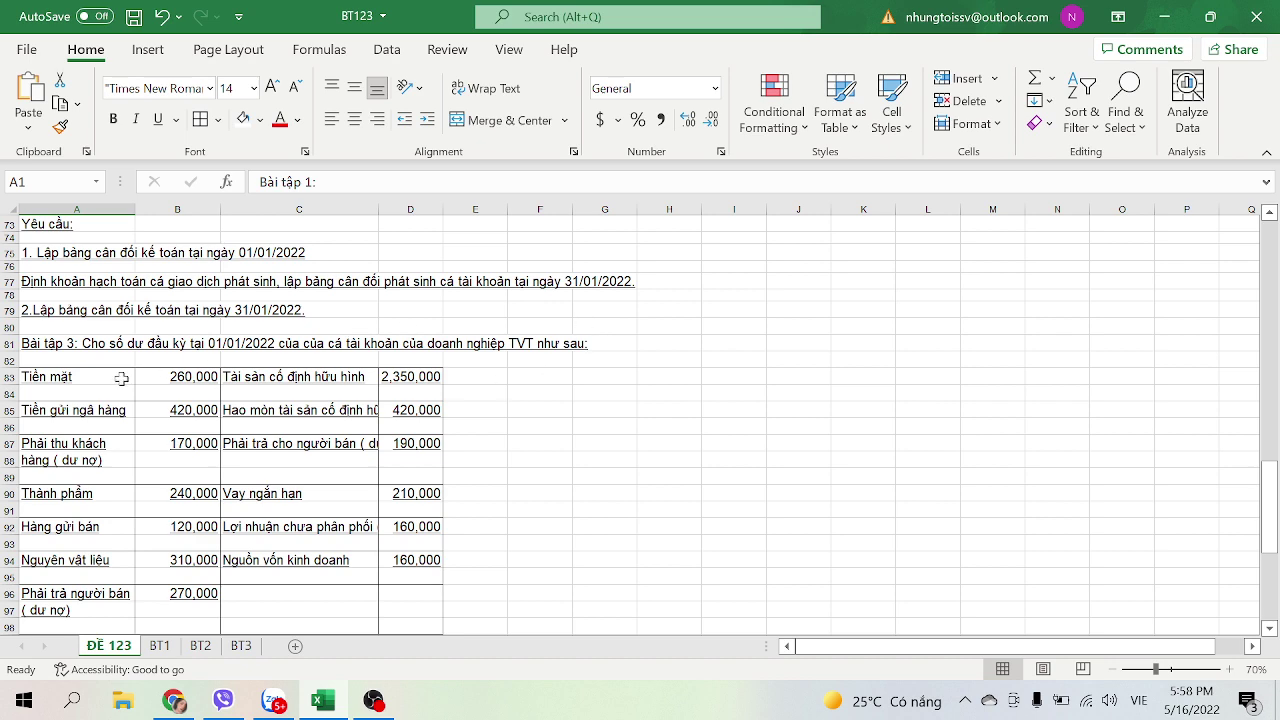
pyautogui.scroll(-2, 100, 388)
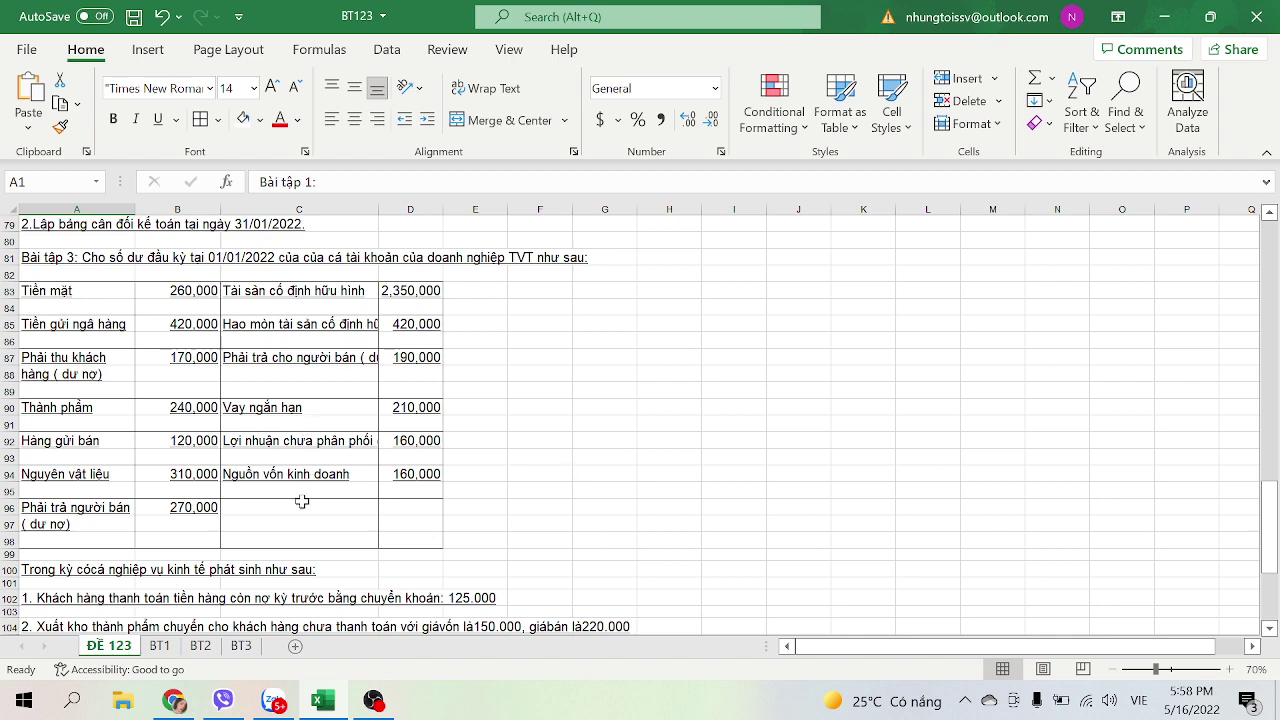
pyautogui.scroll(-5, 286, 519)
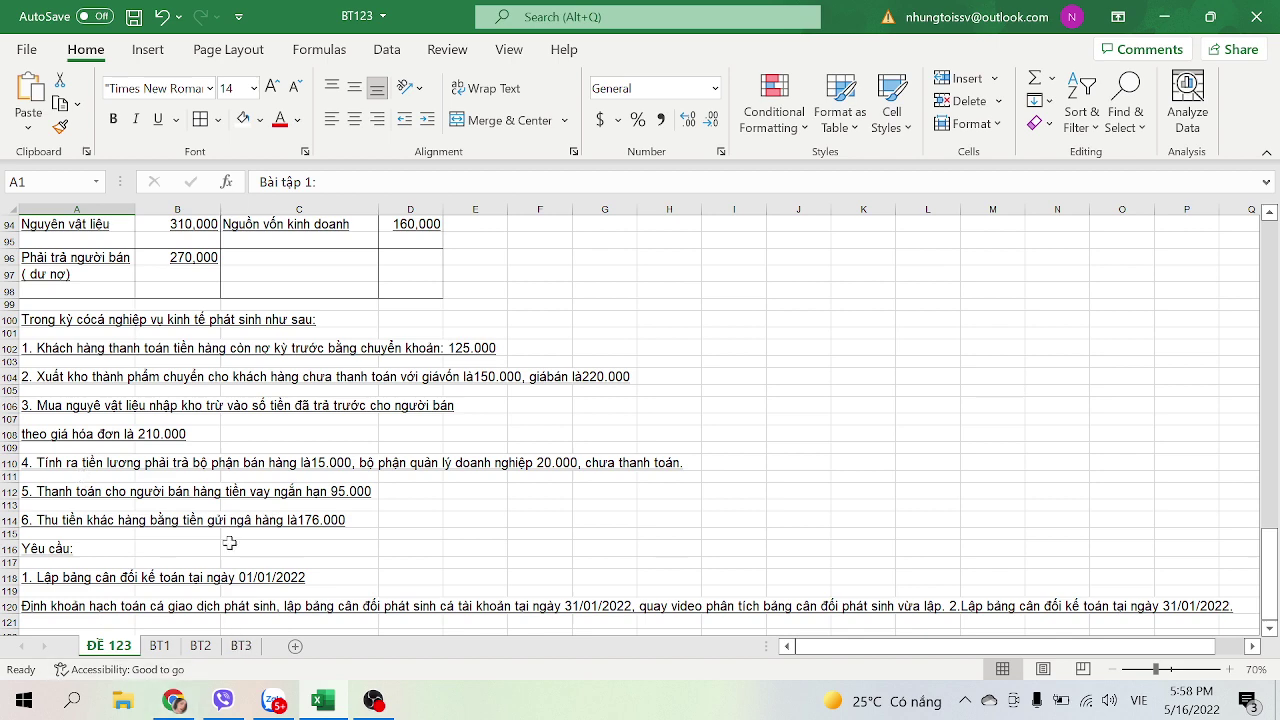
pyautogui.scroll(-1, 229, 543)
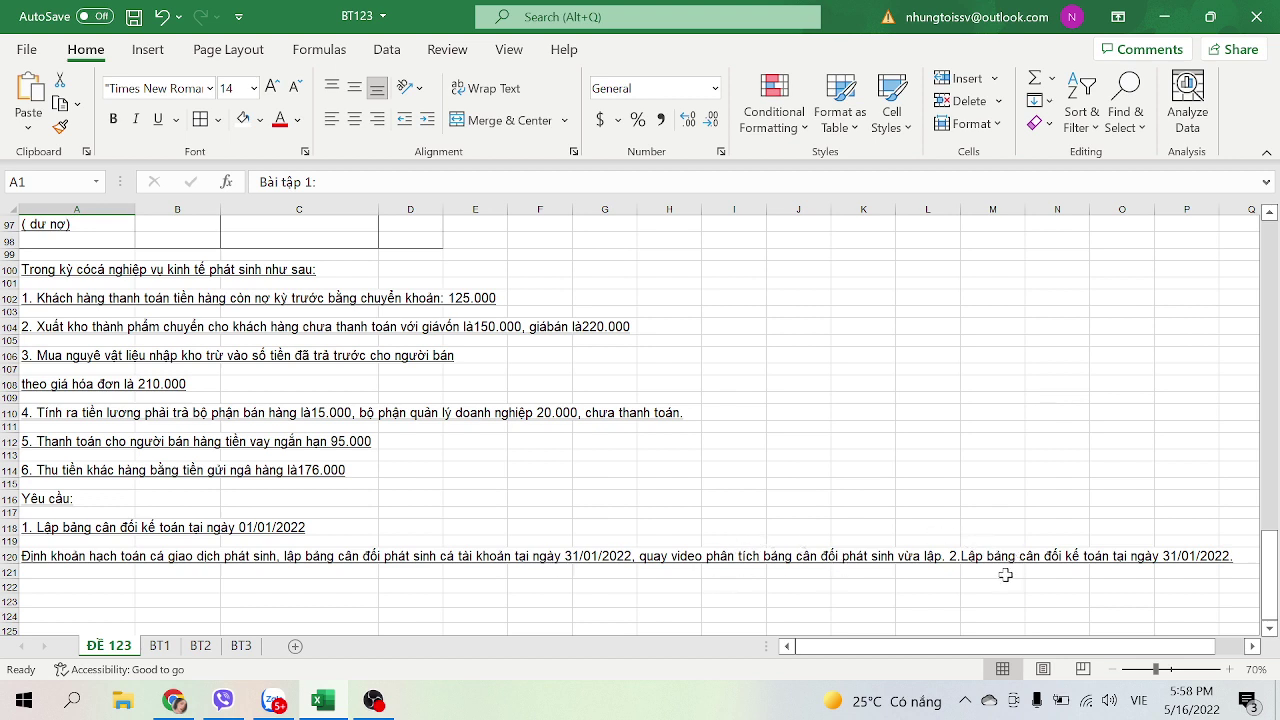
# Point out the requirement in row 120 of ĐỀ 123 to record a video analysing the trial balance, keeping its text intact.
pyautogui.click(631, 556)
pyautogui.click(645, 556)
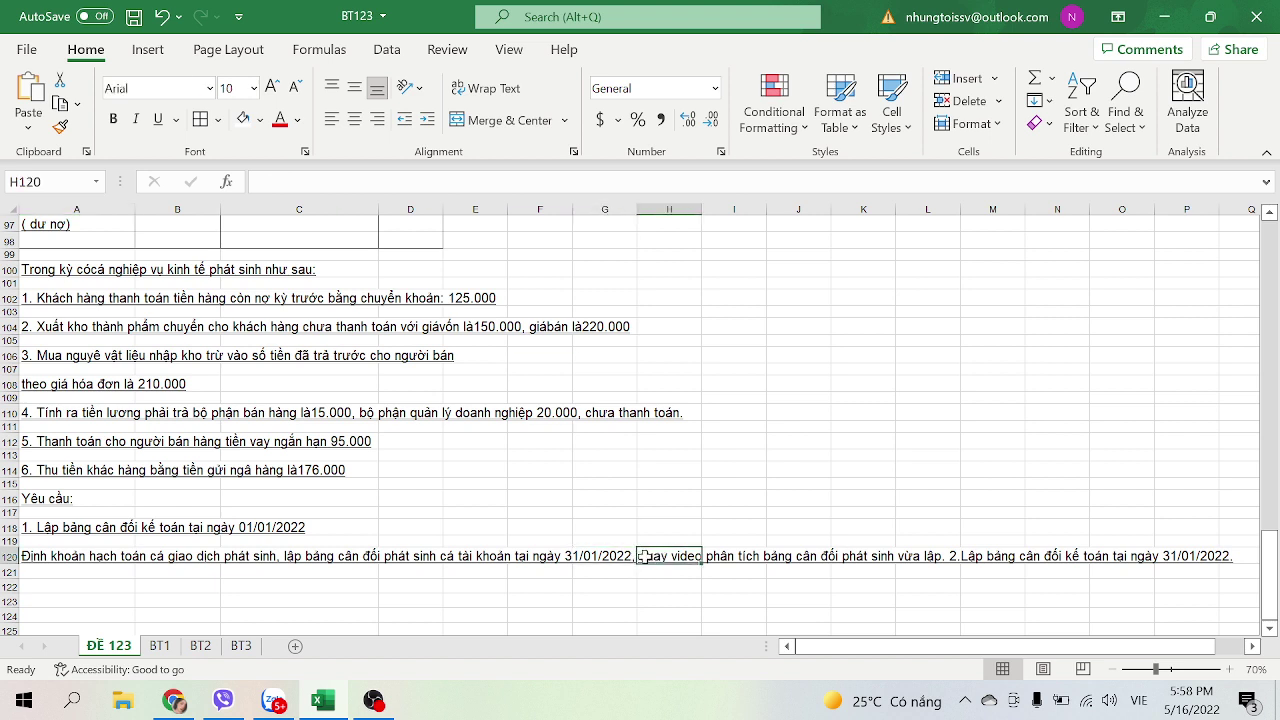
pyautogui.moveTo(645, 556); pyautogui.dragTo(913, 554)
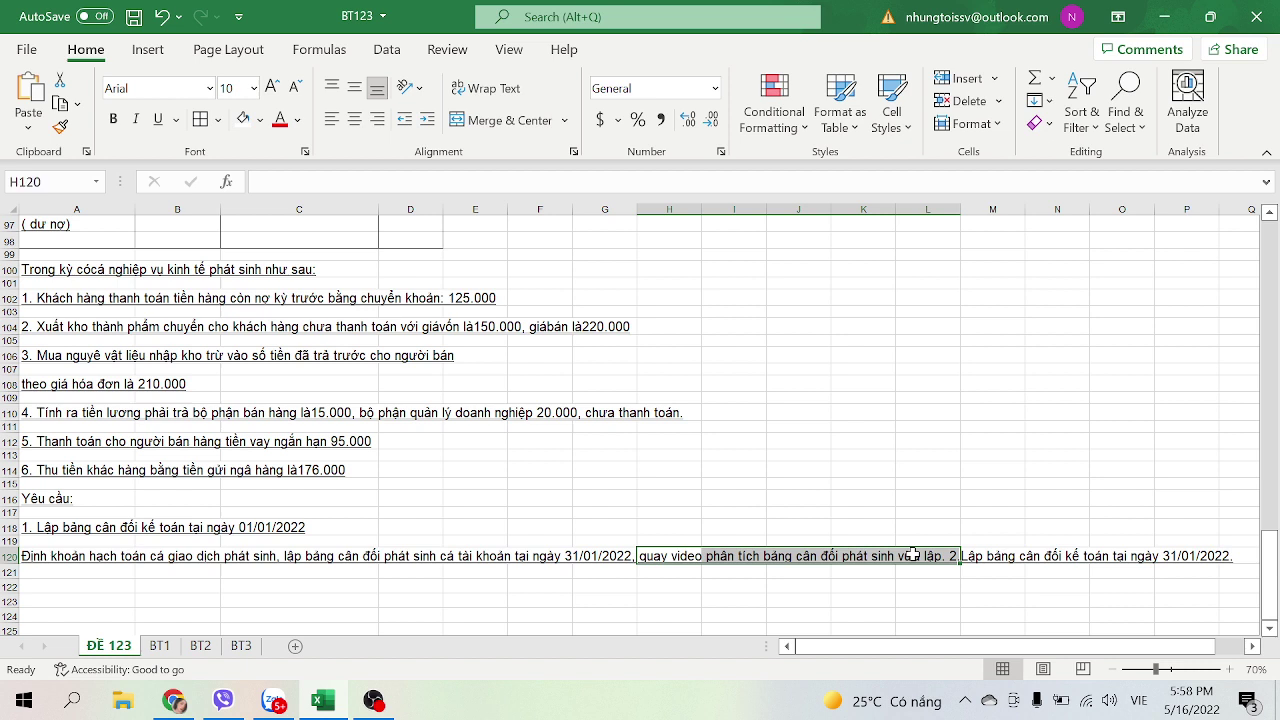
pyautogui.press('BackSpace')
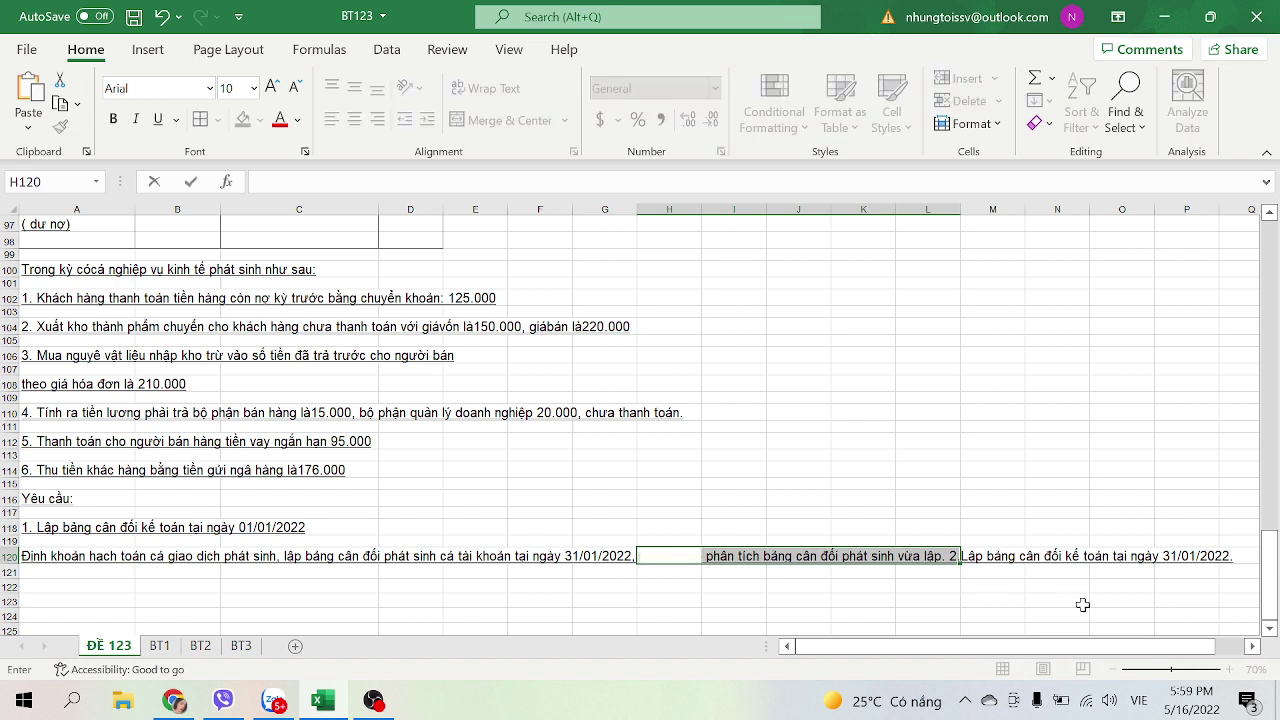
pyautogui.press('Escape')
pyautogui.click(724, 555)
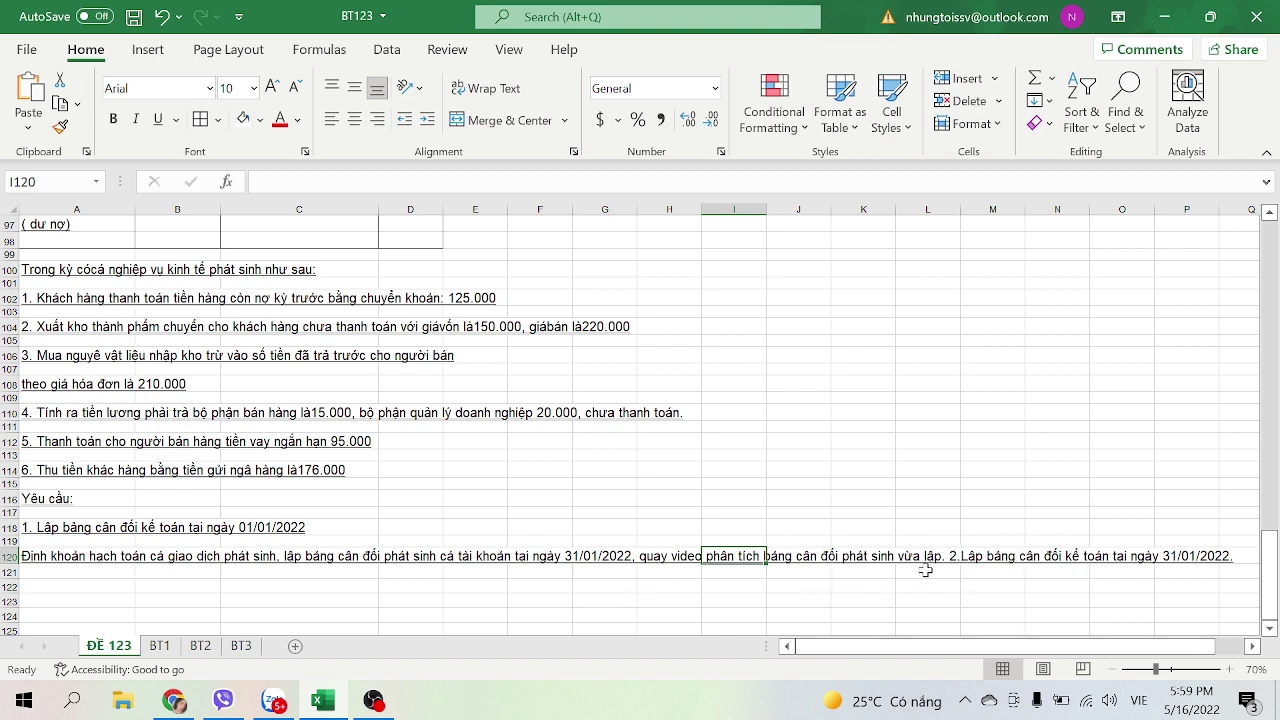
# View the Bài tập 3 trial balance on BT3, and switch to OBS.
pyautogui.click(243, 646)
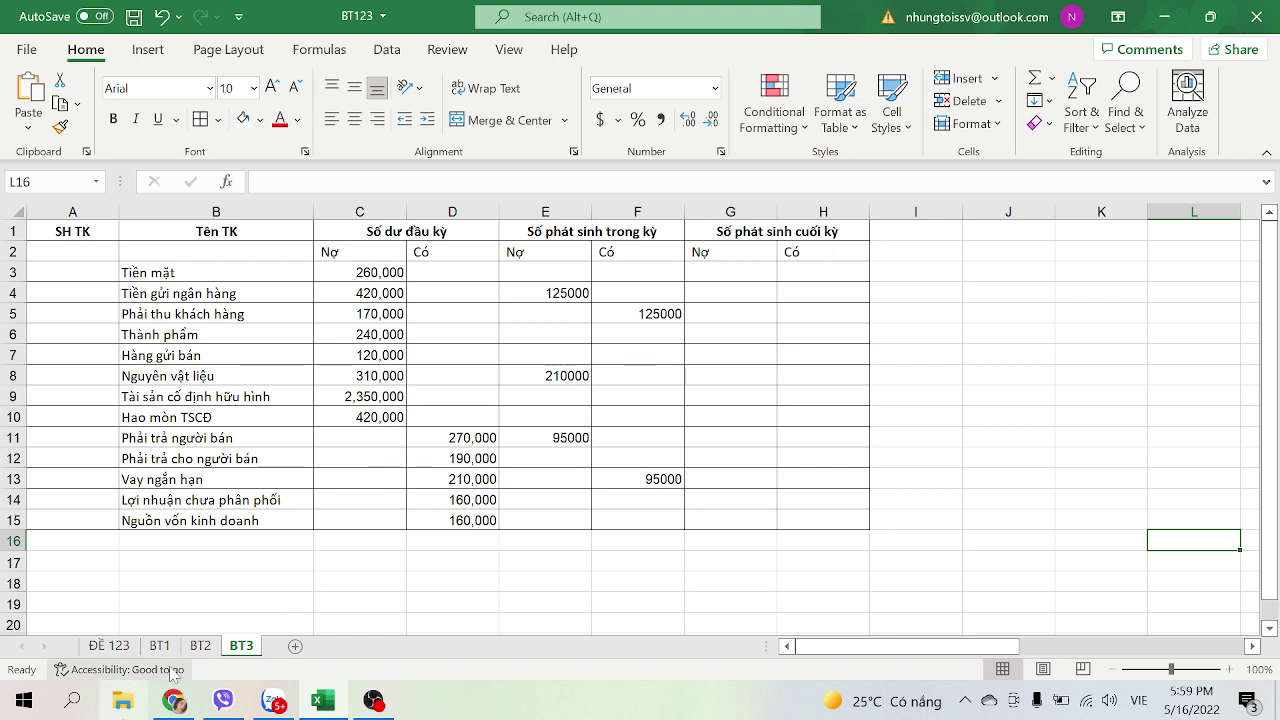
pyautogui.click(373, 700)
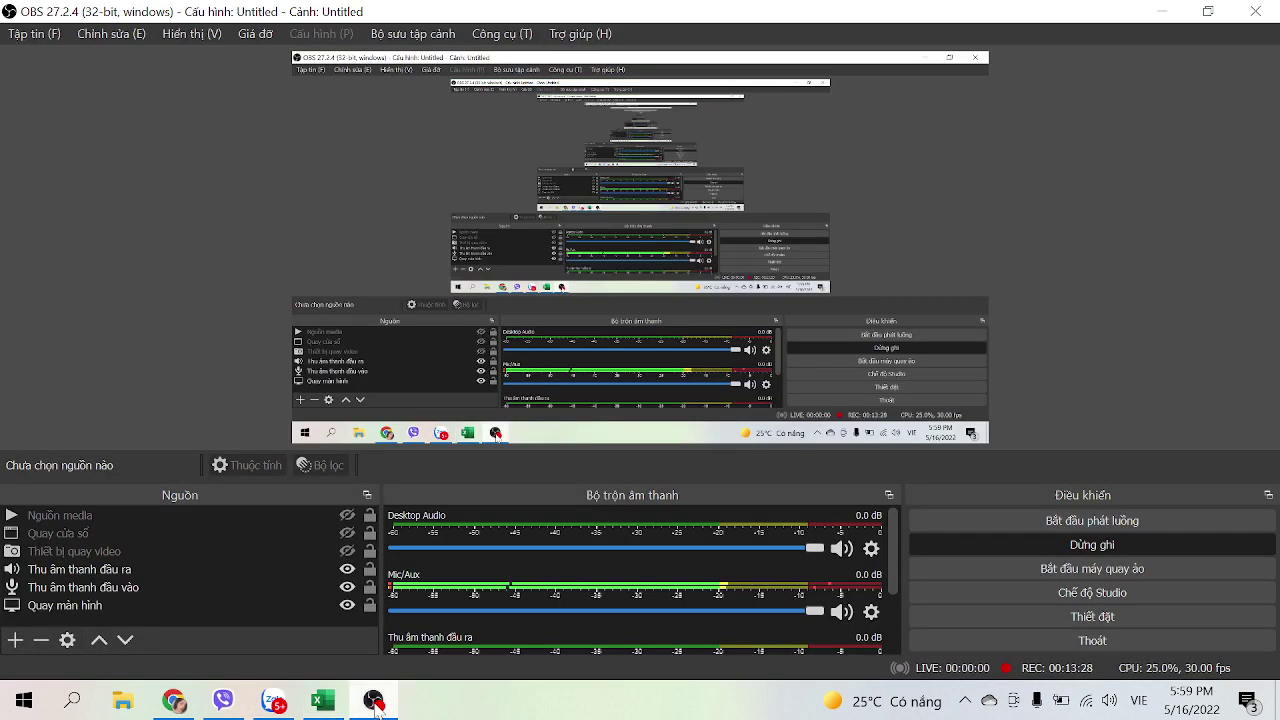